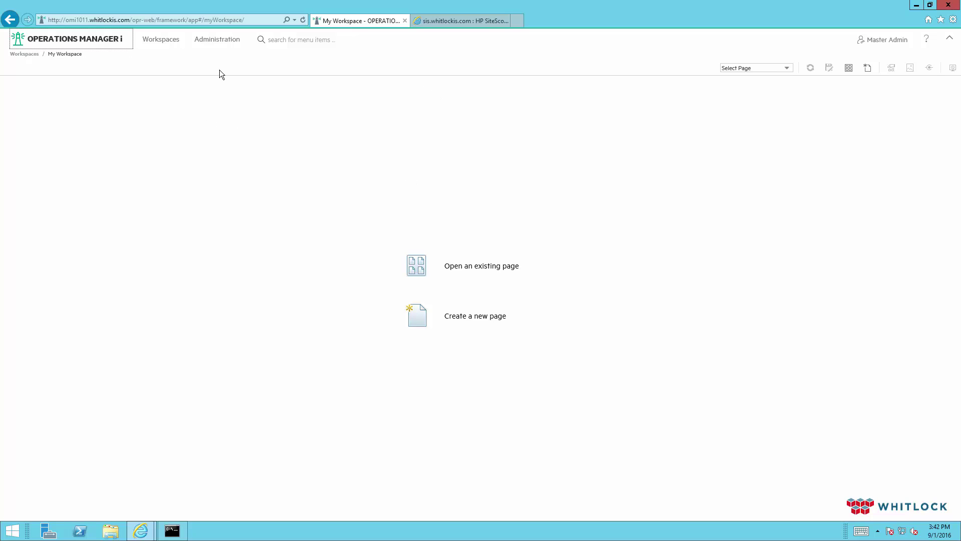
# Start a new KPI in Service Health's KPI list named Storm Status.
pyautogui.click(218, 42)
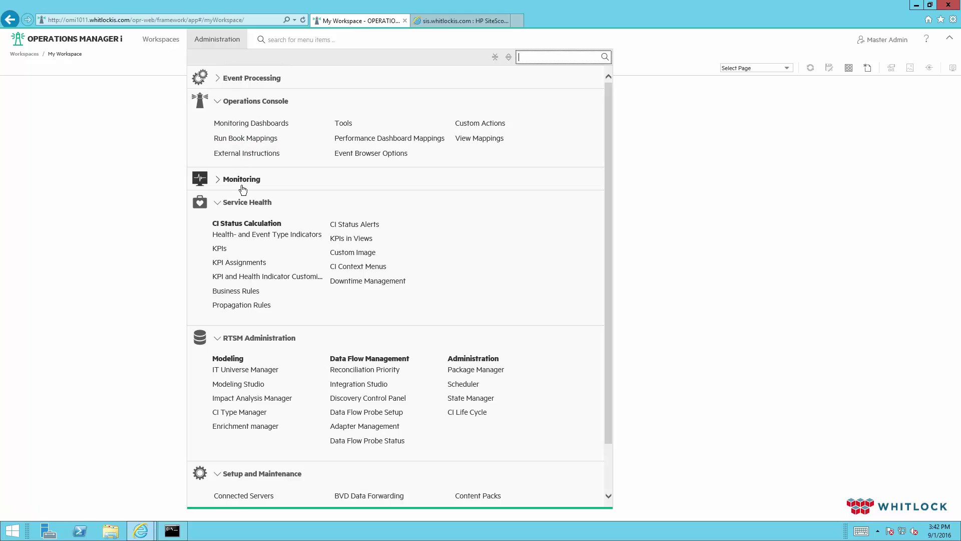
pyautogui.click(225, 253)
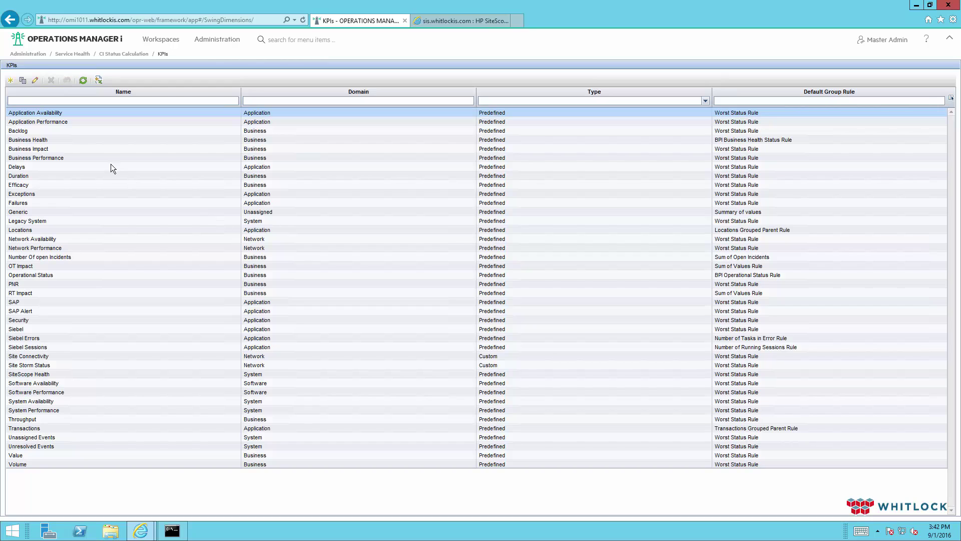
pyautogui.click(10, 80)
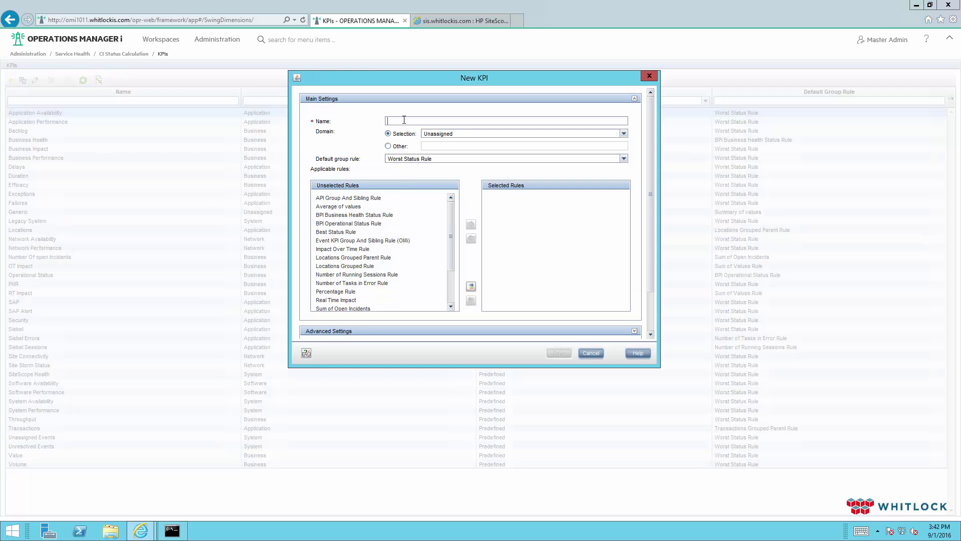
pyautogui.click(387, 121)
pyautogui.write('Storm Status')
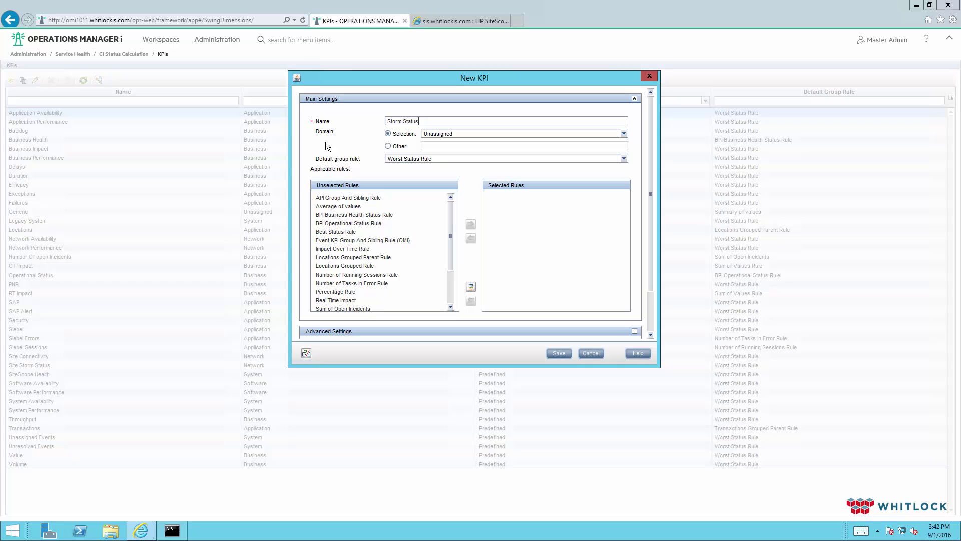
# Add the API Group And Sibling Rule and Worst Status Rule, then save the KPI.
pyautogui.click(371, 199)
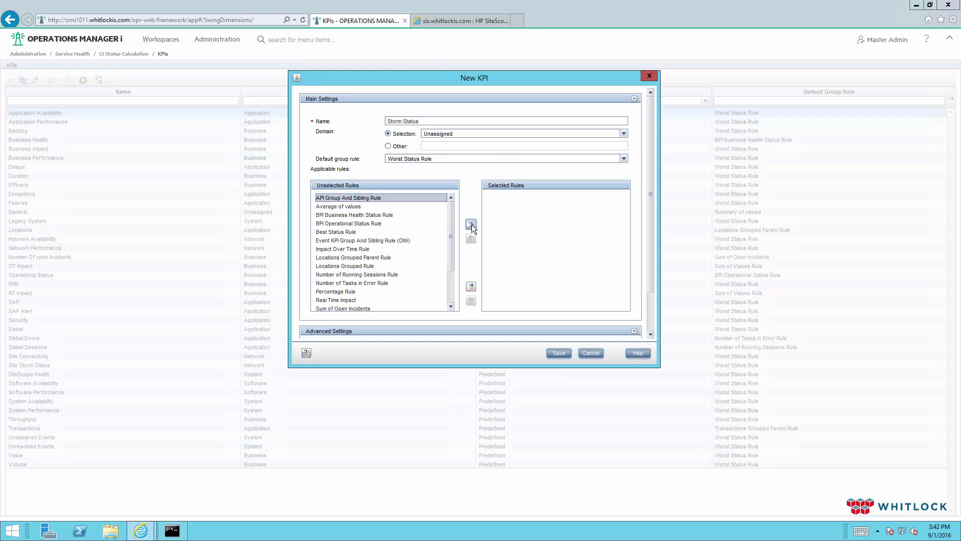
pyautogui.click(471, 224)
pyautogui.scroll(-3, 407, 232)
pyautogui.click(368, 257)
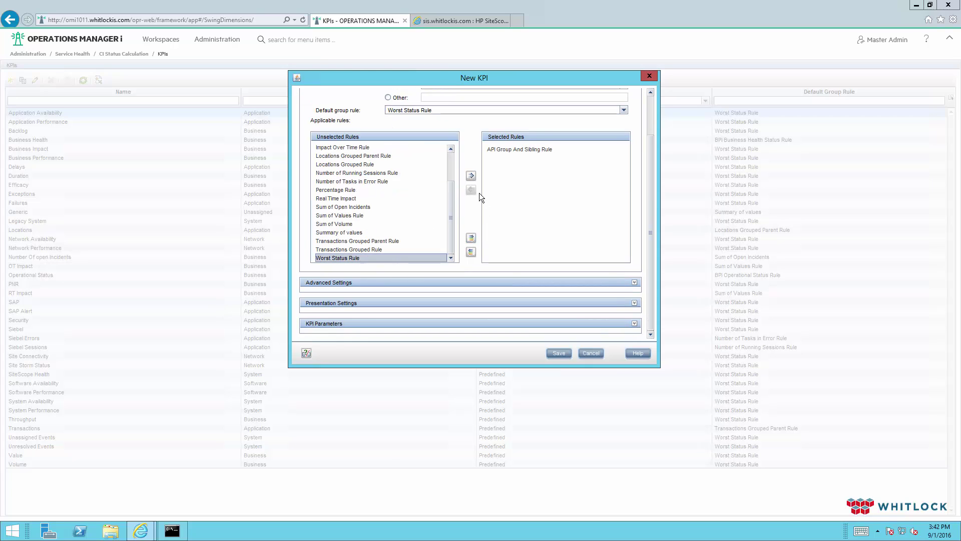
pyautogui.click(471, 176)
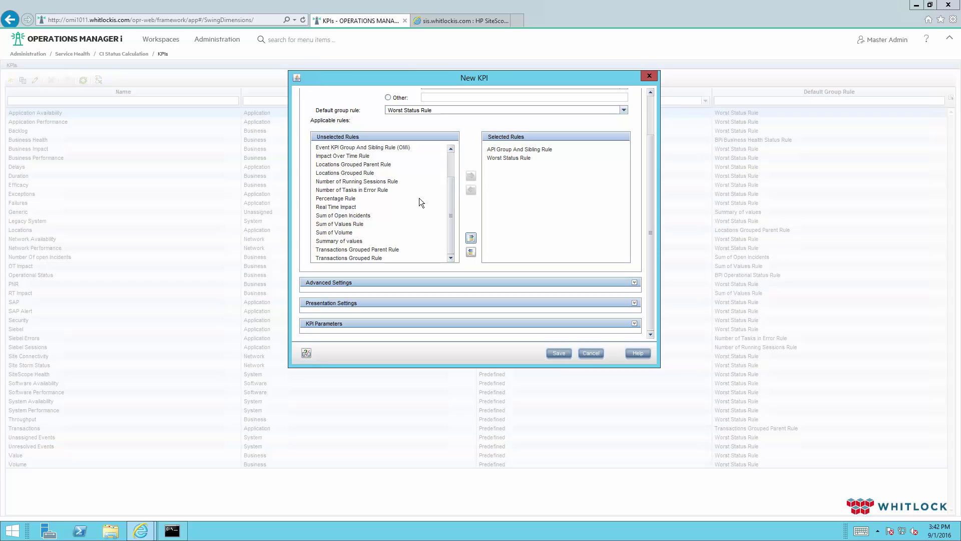
pyautogui.scroll(3, 472, 159)
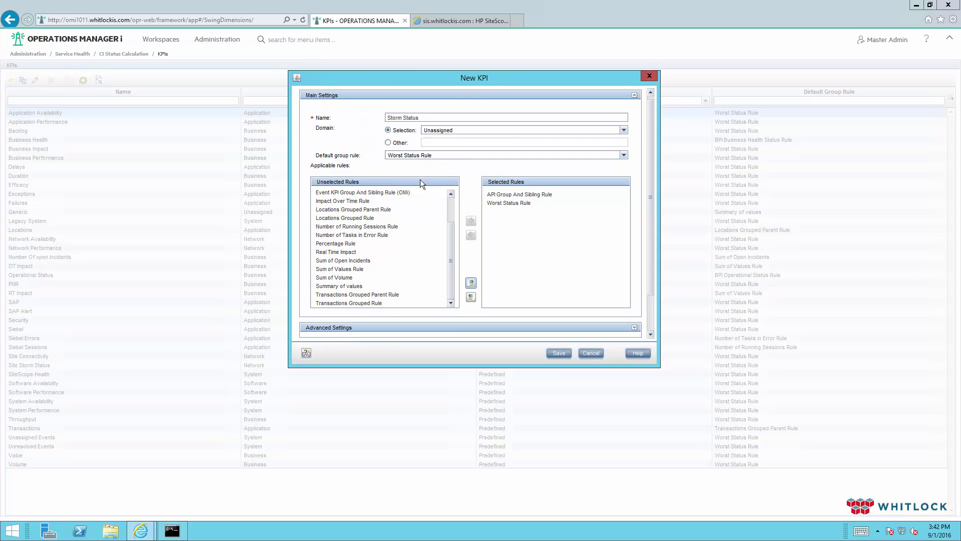
pyautogui.scroll(-3, 458, 248)
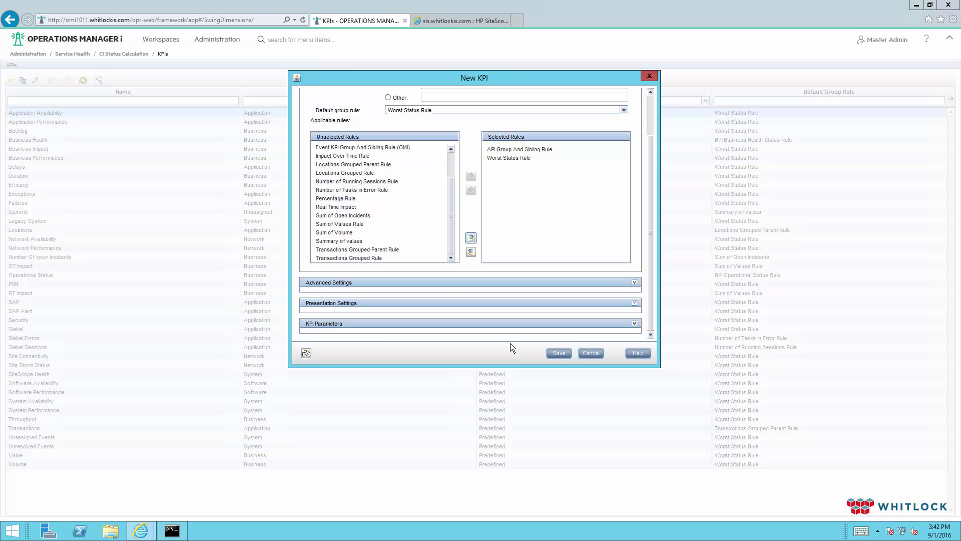
pyautogui.click(559, 353)
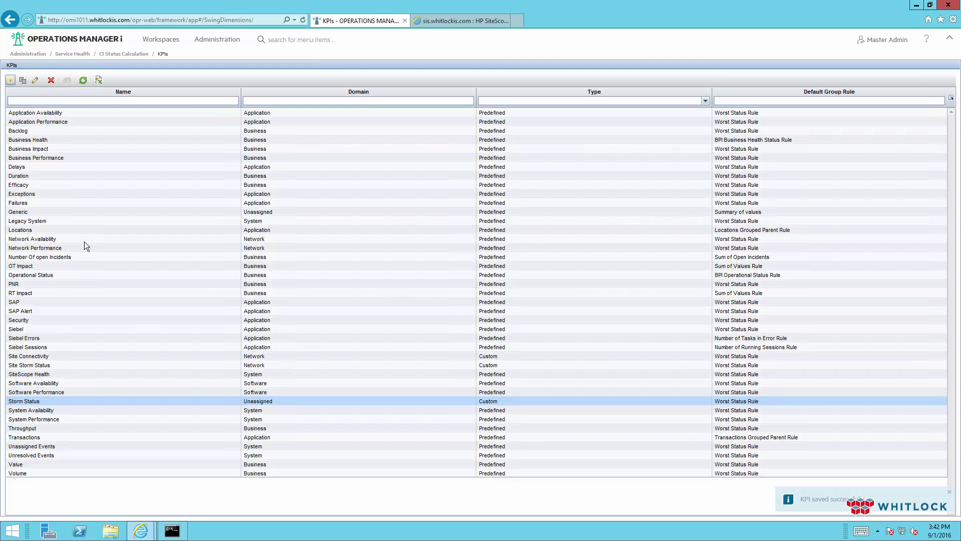
# Show the InfrastructureService CI type's indicators under BusinessElement > Service.
pyautogui.click(215, 39)
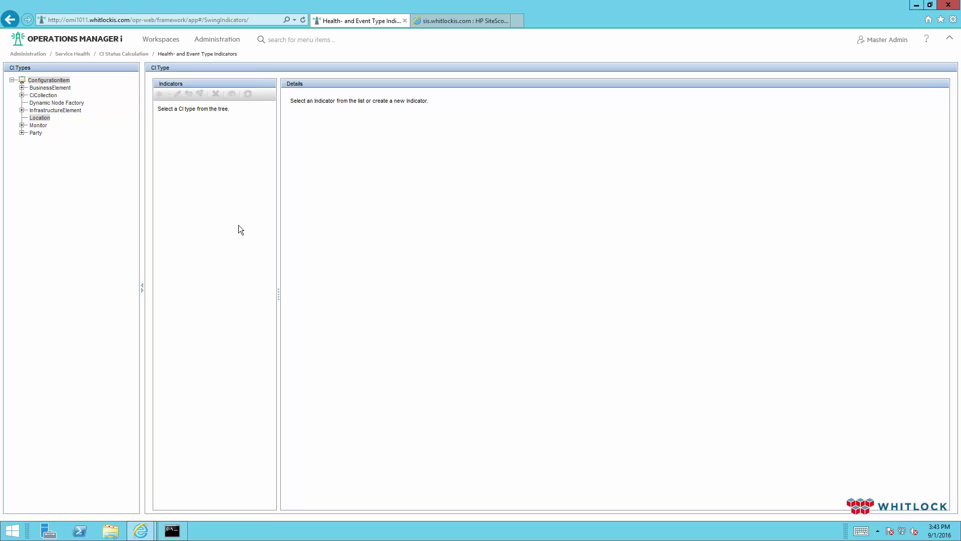
pyautogui.click(22, 88)
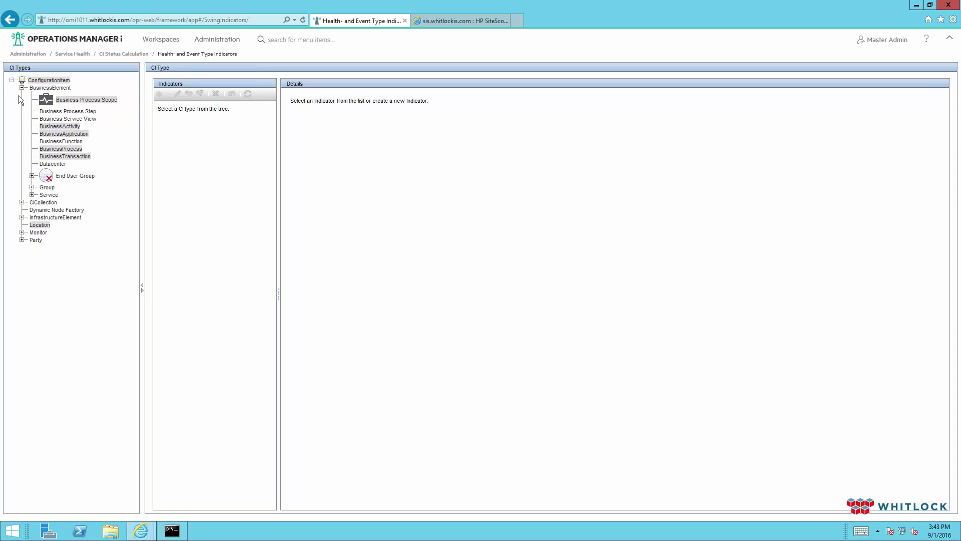
pyautogui.click(31, 195)
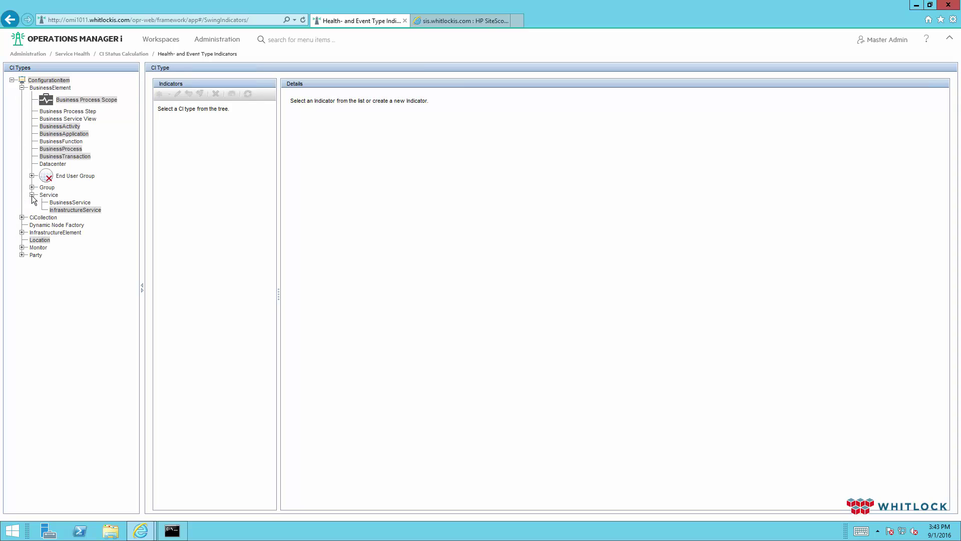
pyautogui.click(81, 209)
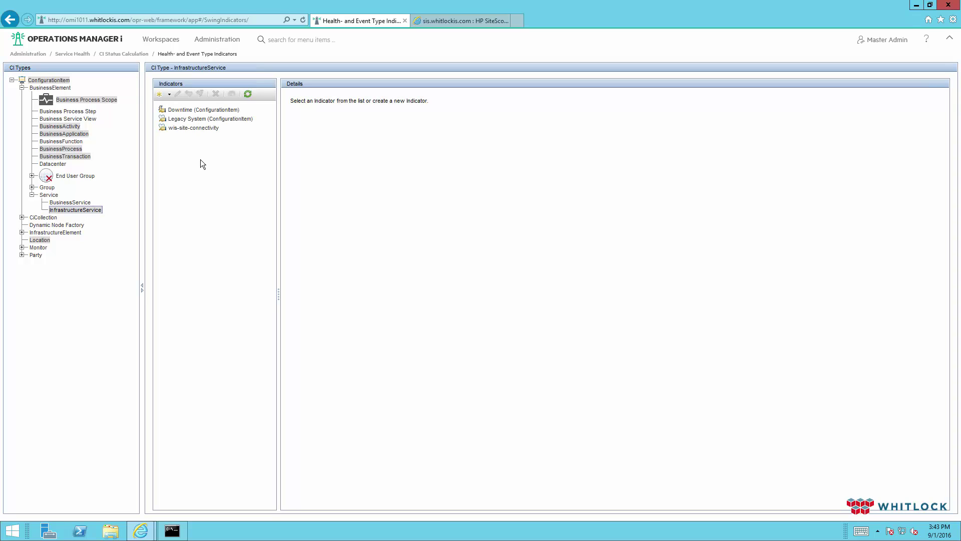
pyautogui.click(159, 95)
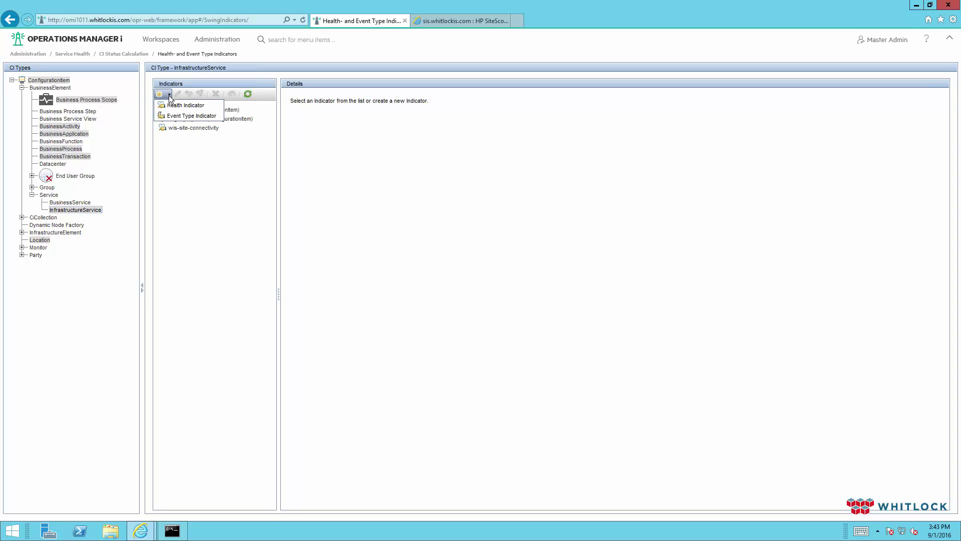
# Save a health indicator named wis-storm-status, keeping its Normal and Critical states.
pyautogui.click(173, 110)
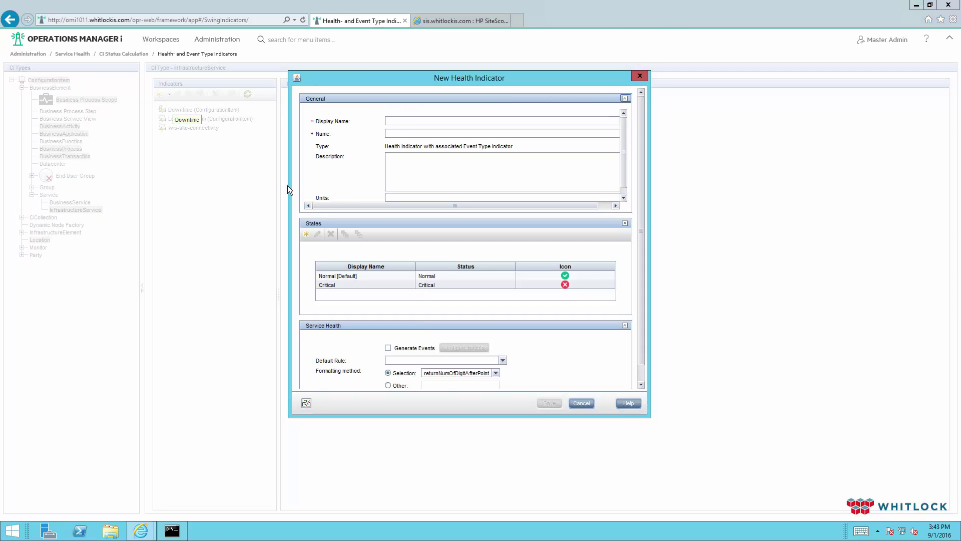
pyautogui.click(404, 120)
pyautogui.write('wis-')
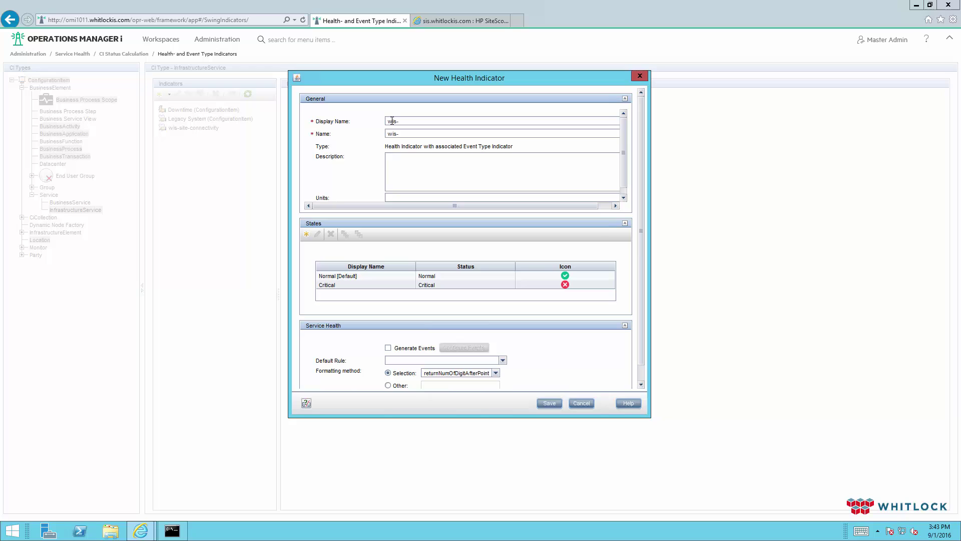
pyautogui.write('storm-status')
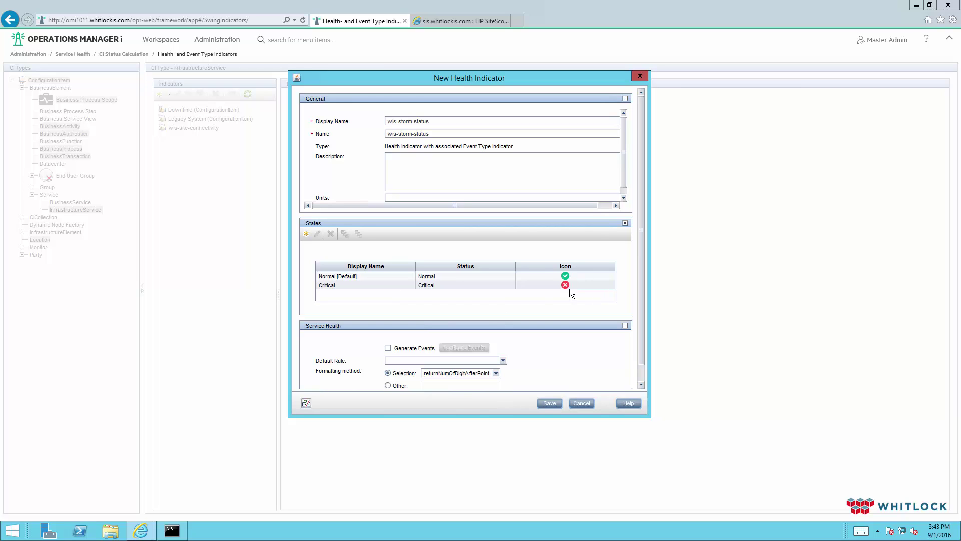
pyautogui.scroll(-1, 311, 298)
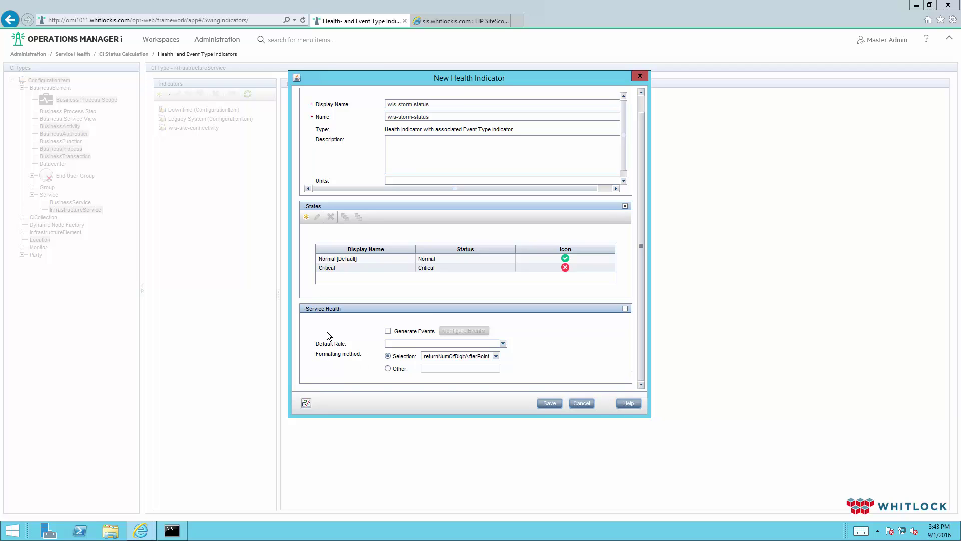
pyautogui.scroll(1, 329, 183)
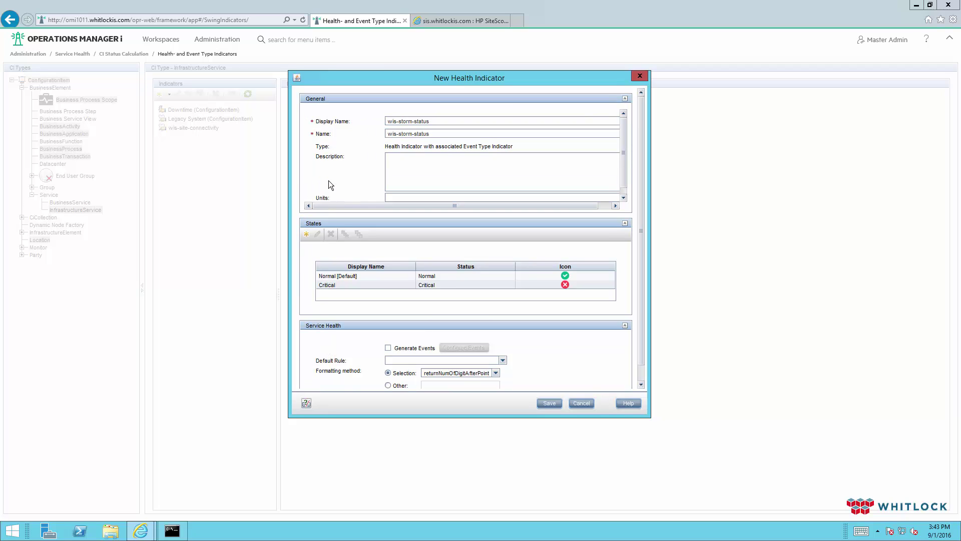
pyautogui.click(544, 401)
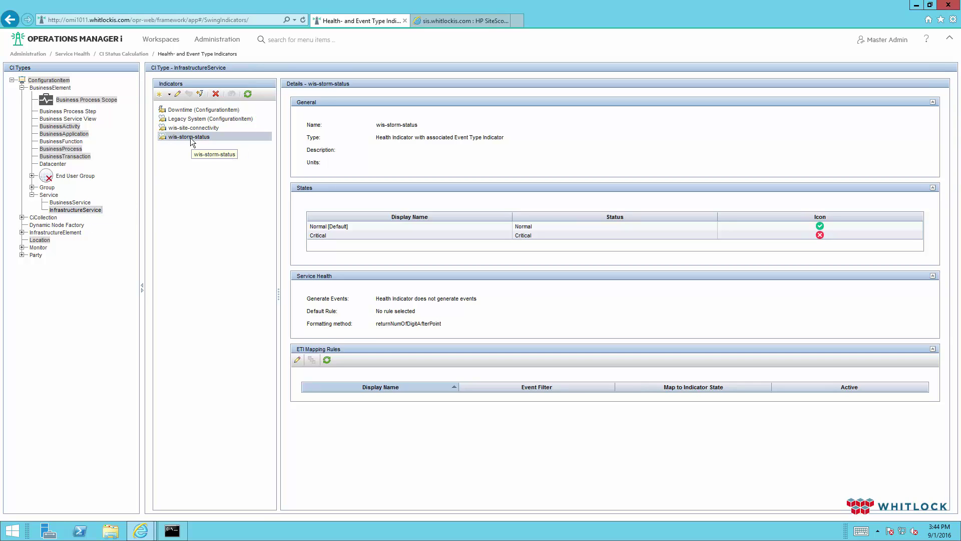
# Edit the SIS SiteScope server connection and test the connection.
pyautogui.click(215, 40)
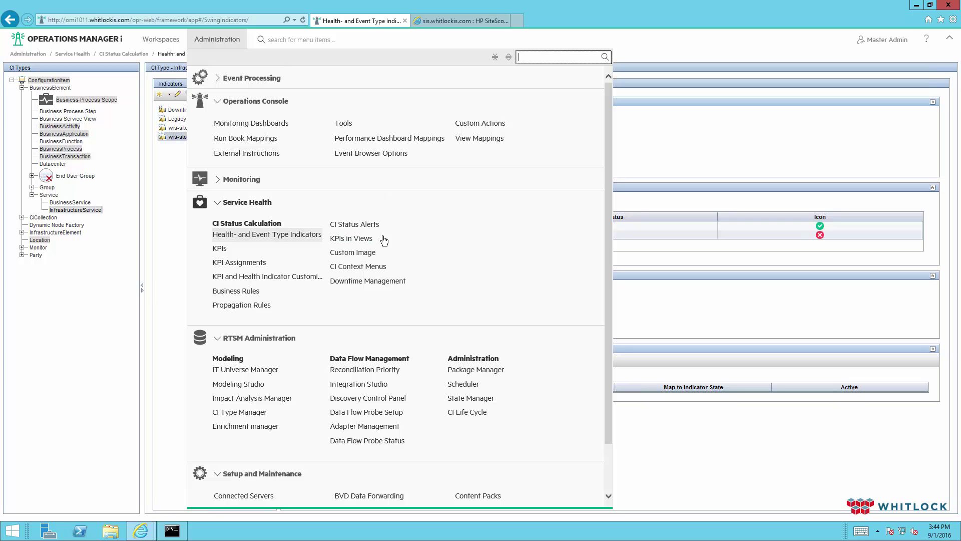
pyautogui.scroll(-2, 381, 304)
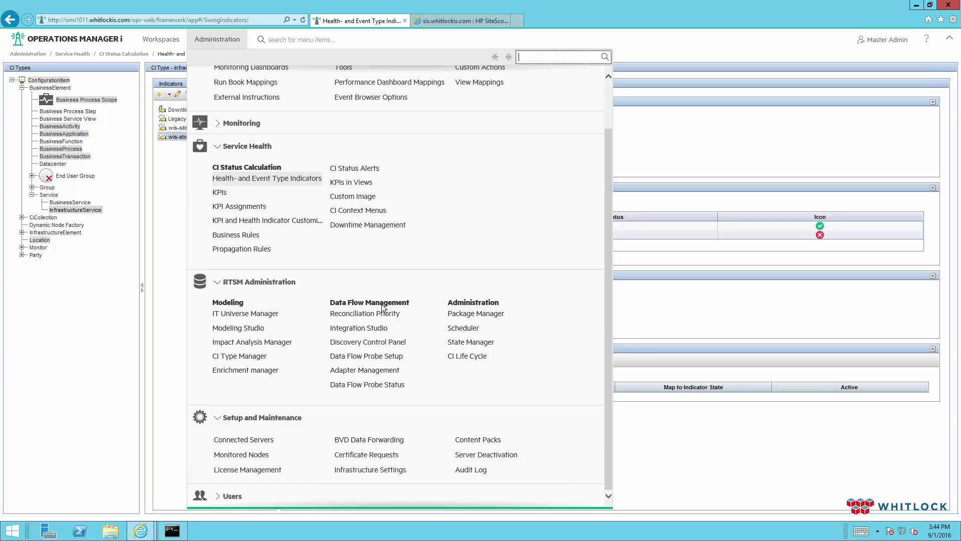
pyautogui.click(251, 439)
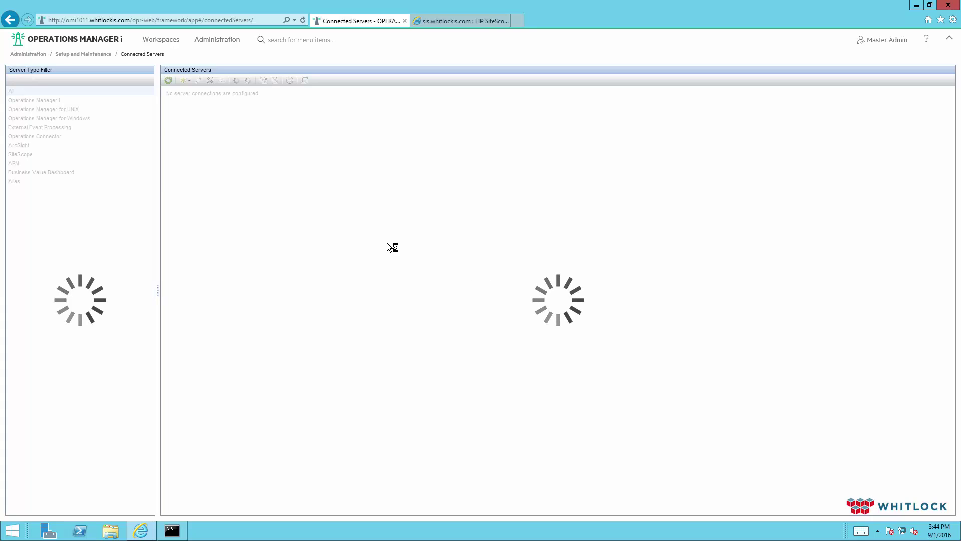
pyautogui.click(206, 108)
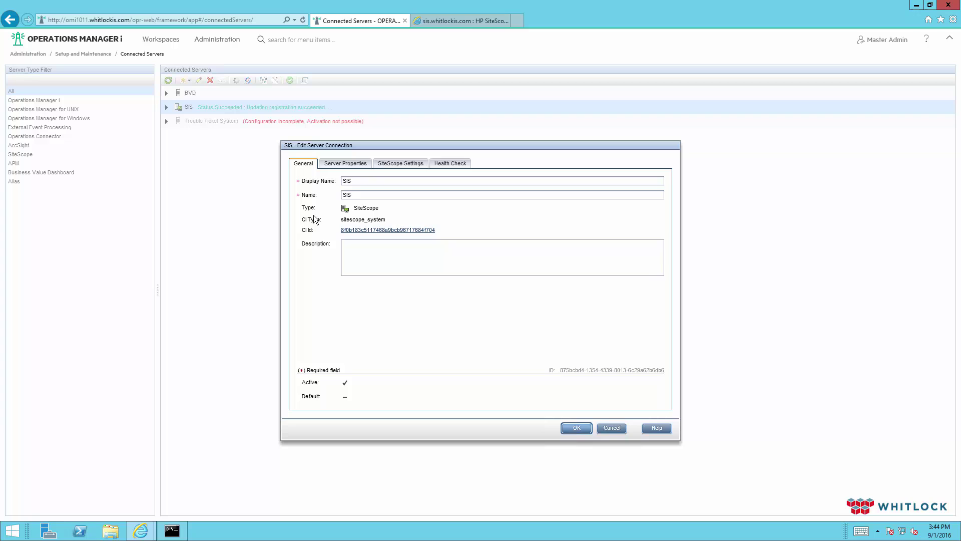
pyautogui.click(353, 165)
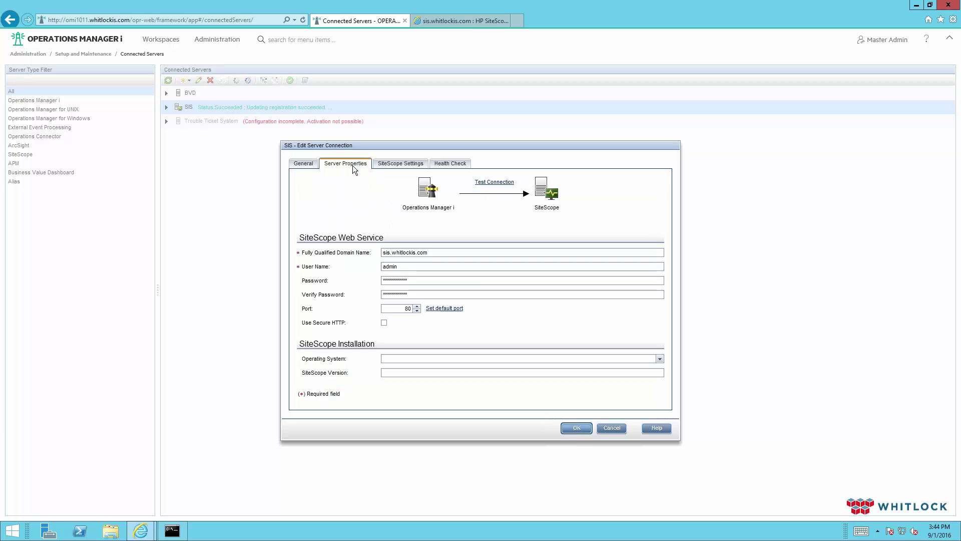
pyautogui.click(500, 183)
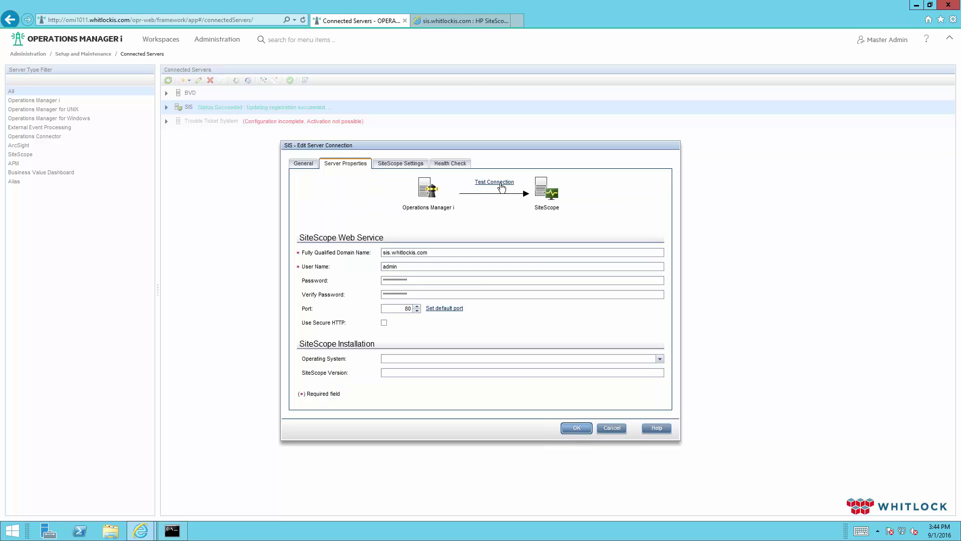
# Review the SIS connection and health check settings, save, and refresh the Connected Servers list.
pyautogui.click(398, 163)
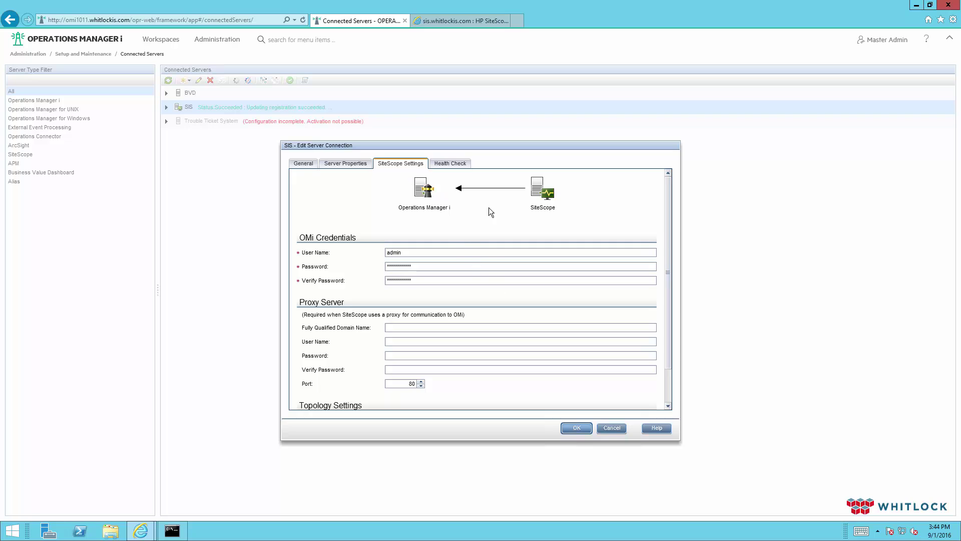
pyautogui.scroll(-2, 483, 270)
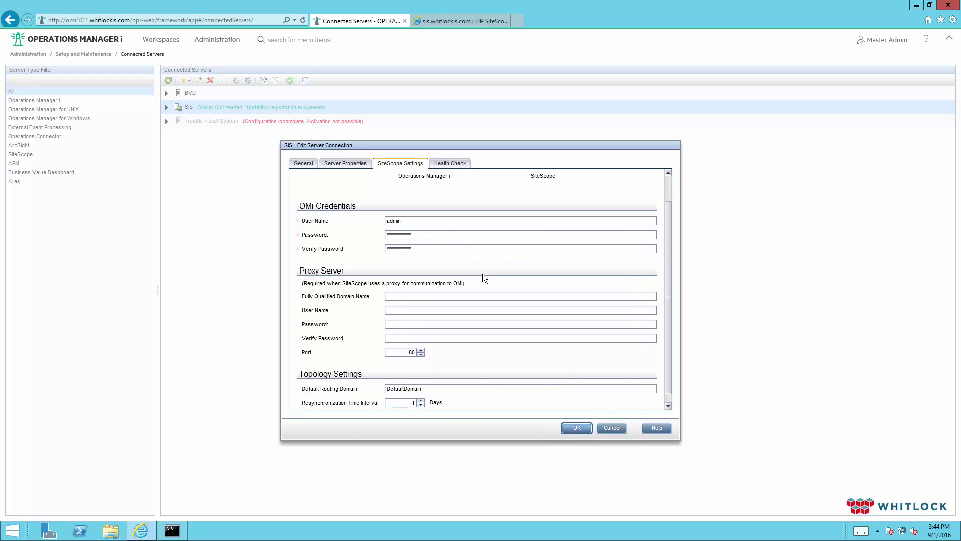
pyautogui.scroll(2, 482, 274)
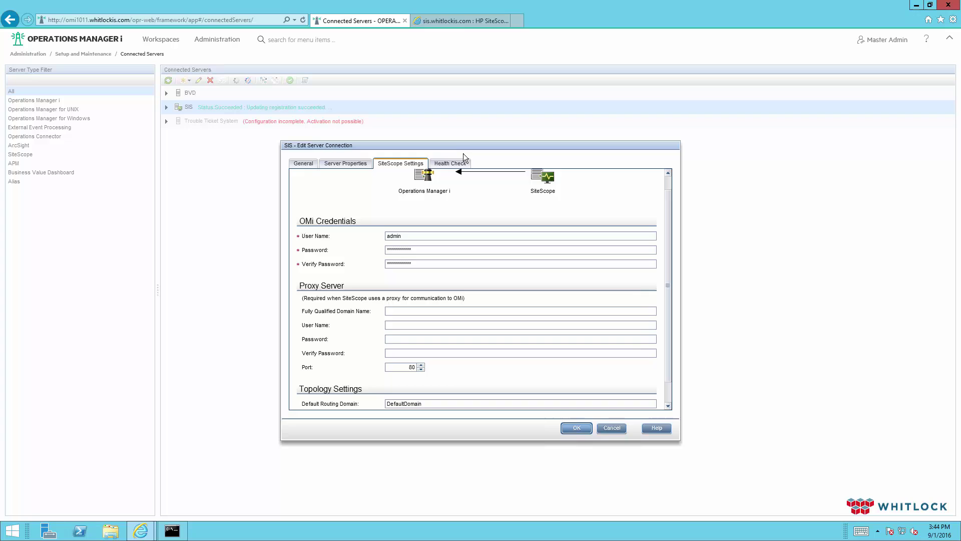
pyautogui.click(453, 164)
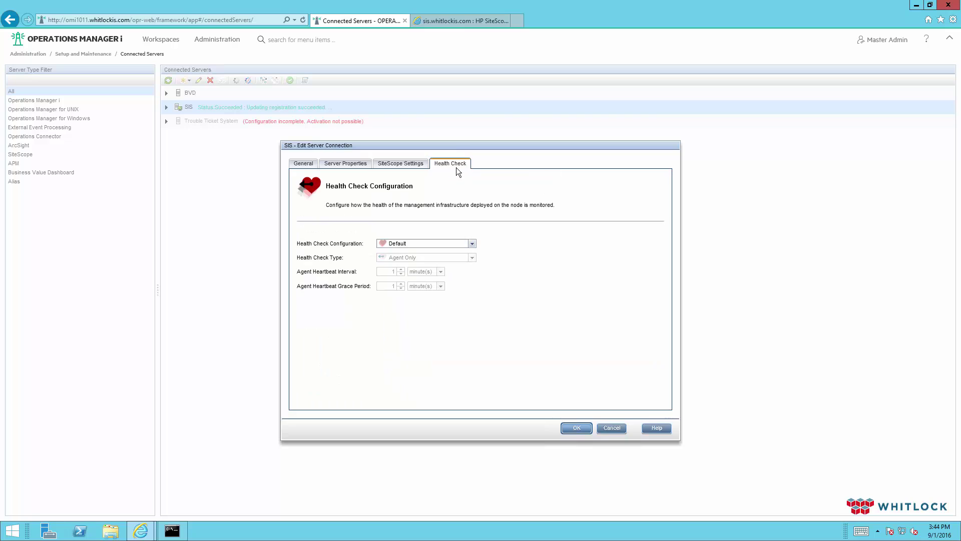
pyautogui.click(575, 428)
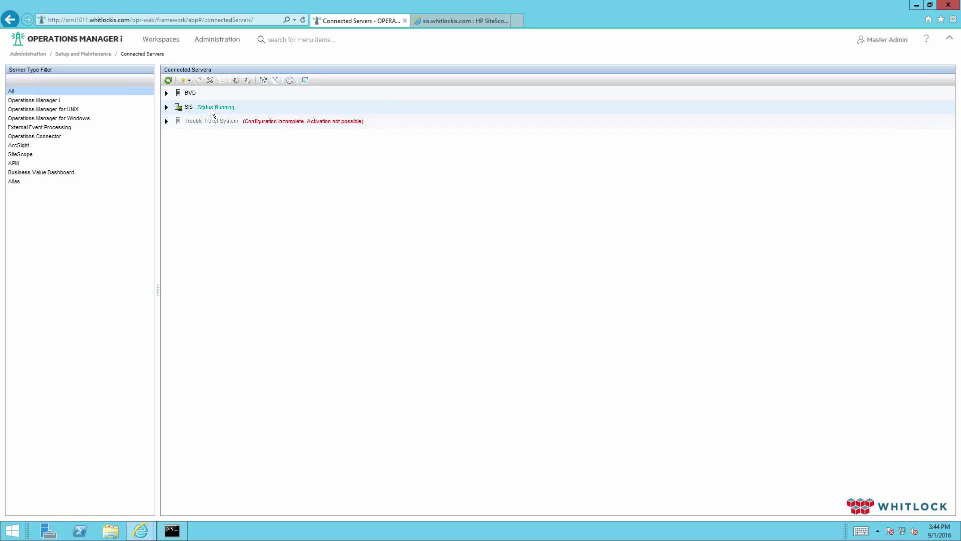
pyautogui.click(168, 81)
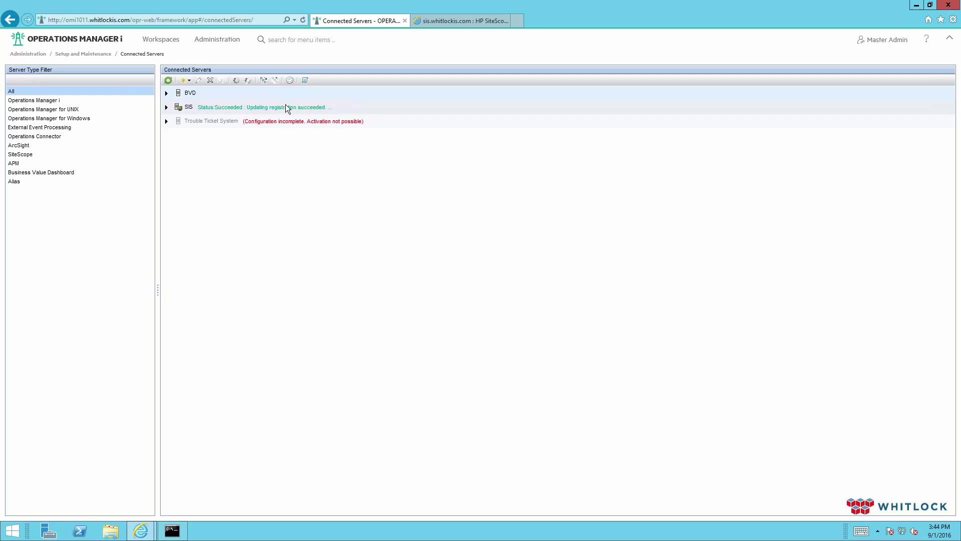
# In SiteScope, start a new group under the root named Storm.
pyautogui.click(440, 20)
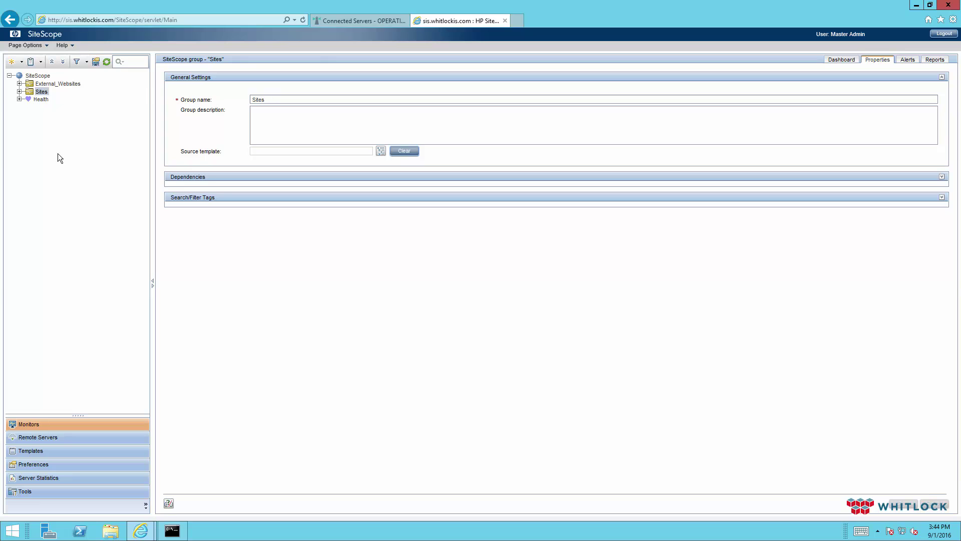
pyautogui.click(38, 76)
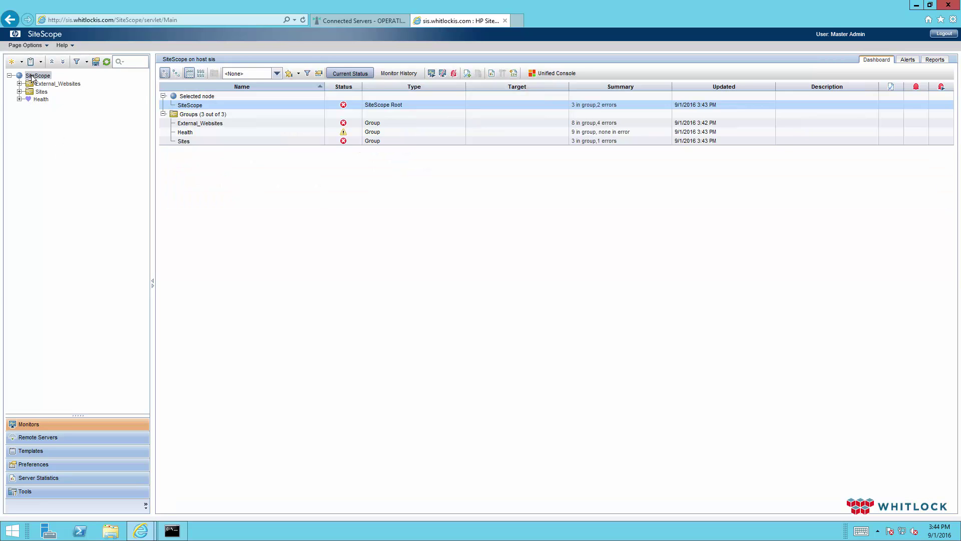
pyautogui.click(15, 62)
pyautogui.click(23, 83)
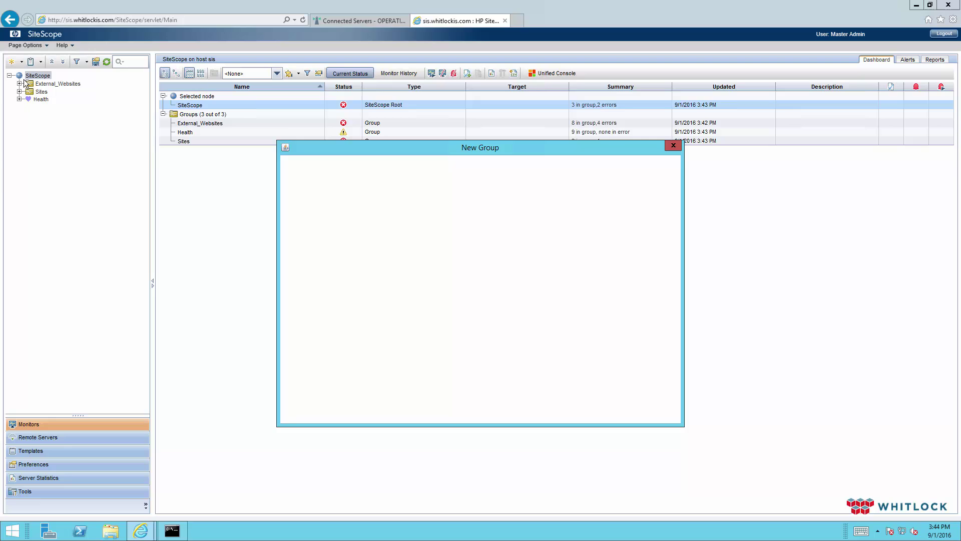
pyautogui.write('Storm')
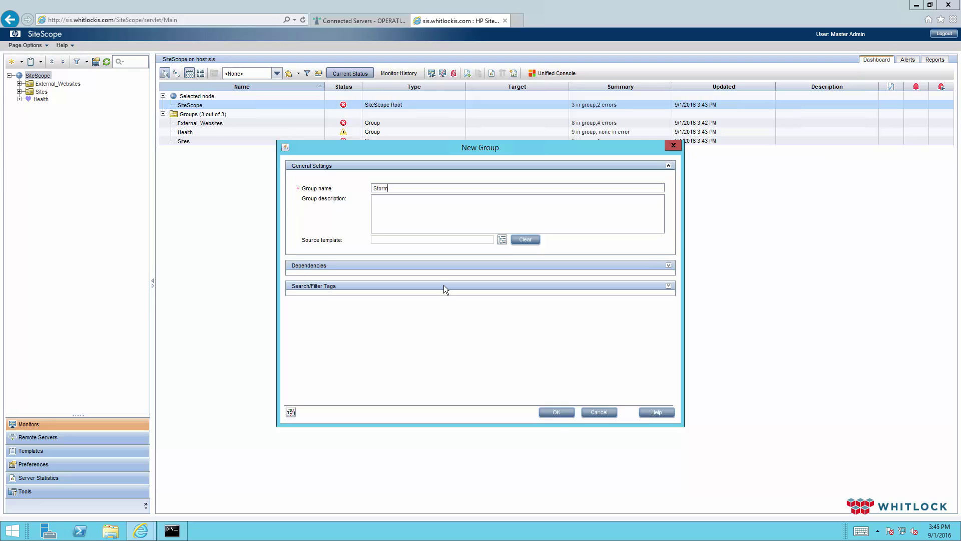
# Create the Storm group and start a new Ping monitor inside it.
pyautogui.click(556, 411)
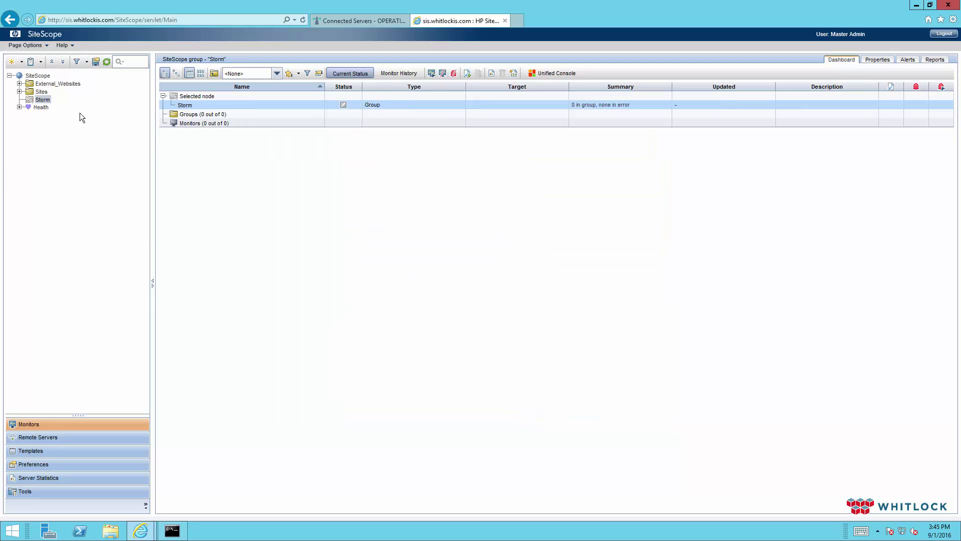
pyautogui.rightClick(45, 101)
pyautogui.moveTo(67, 107)
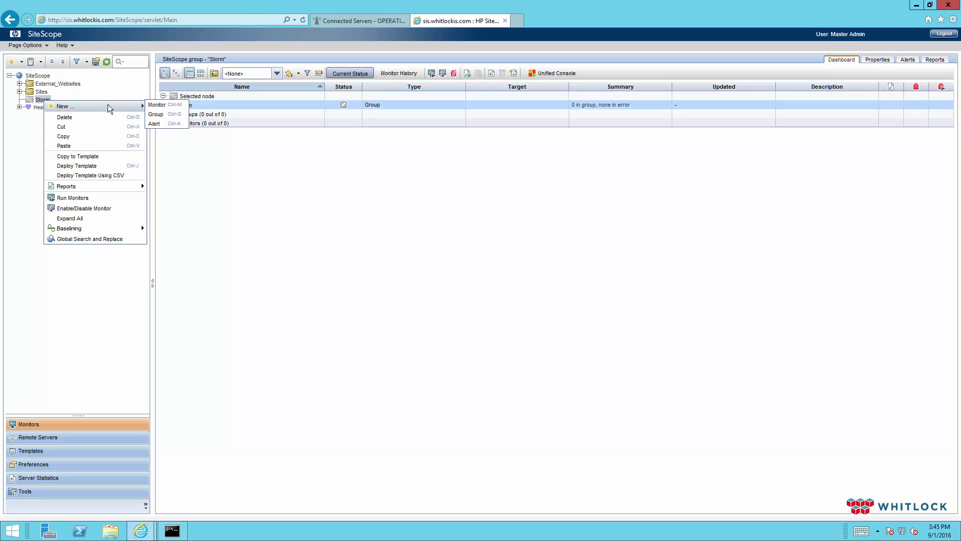
pyautogui.click(156, 105)
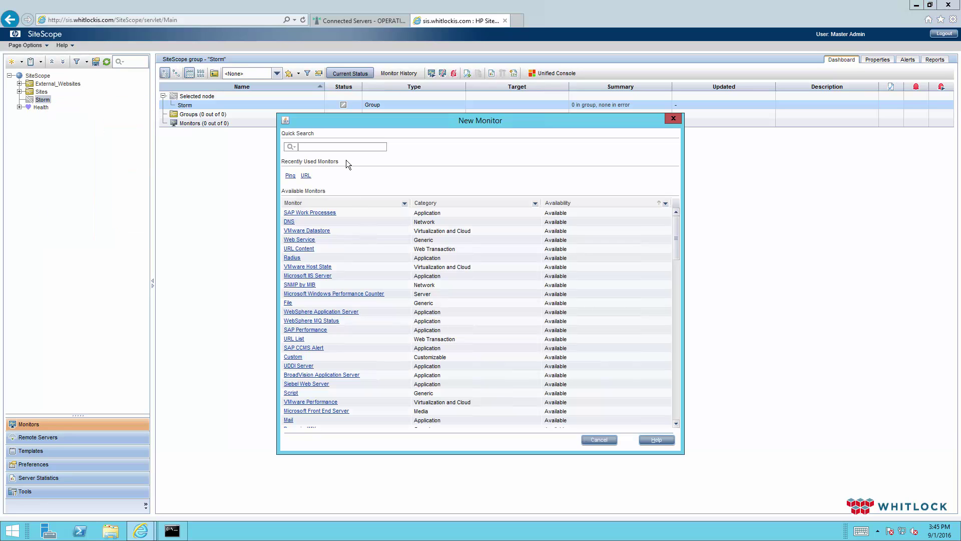
pyautogui.click(291, 175)
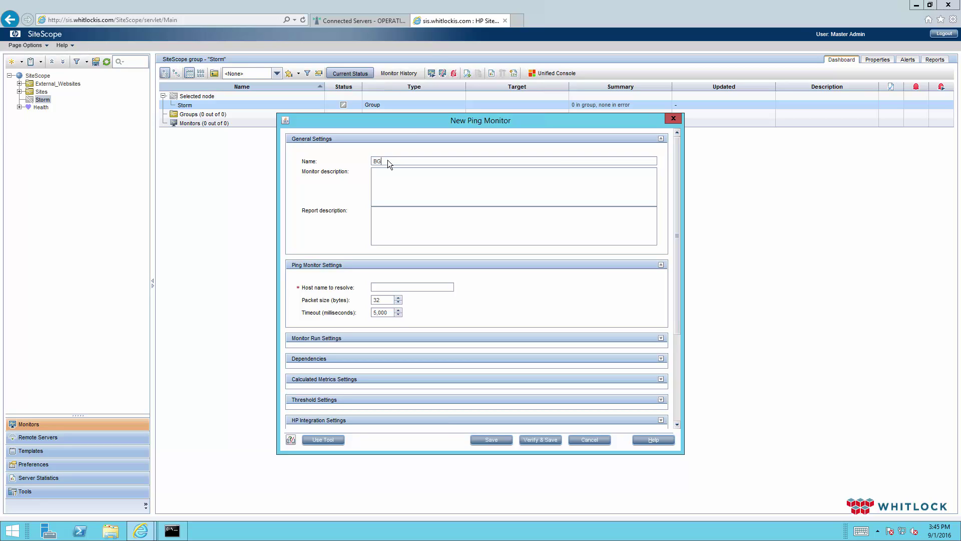
# Name the monitor BGE Storm with bvd.whitlockis.com as the host to resolve.
pyautogui.click(388, 161)
pyautogui.write('BGE Storm')
pyautogui.click(393, 286)
pyautogui.write('is.com')
pyautogui.scroll(-4, 337, 266)
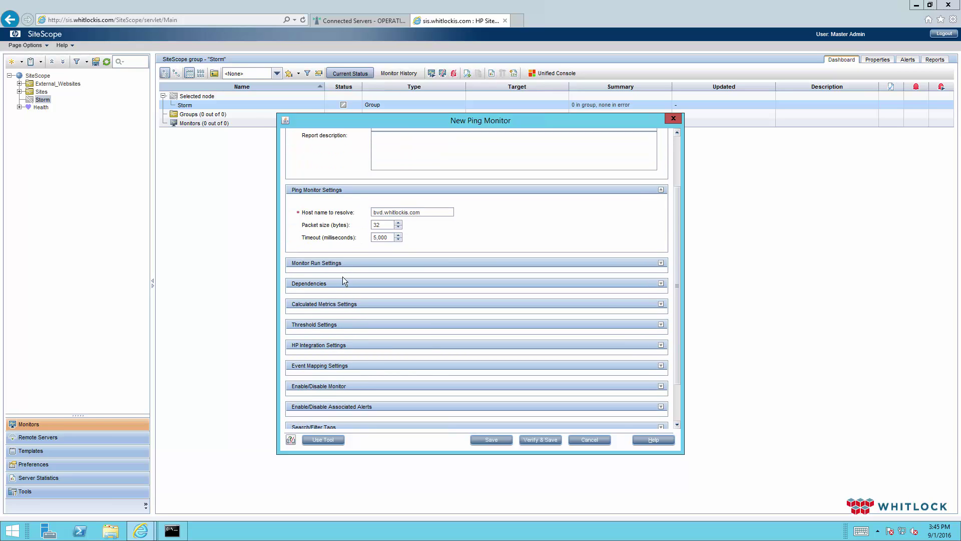
# Set the monitor's HP Integration CI type to InfrastructureService.
pyautogui.click(358, 282)
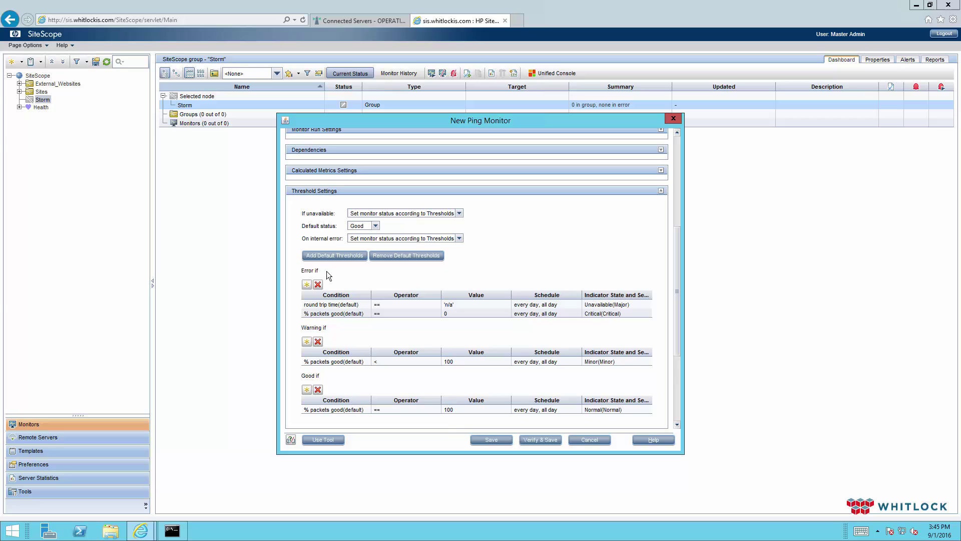
pyautogui.scroll(-2, 300, 230)
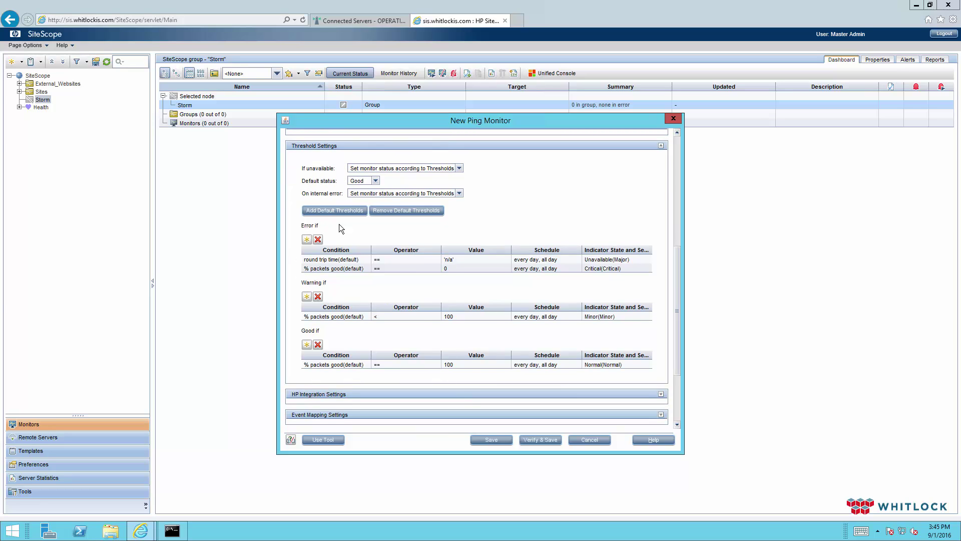
pyautogui.scroll(-4, 338, 296)
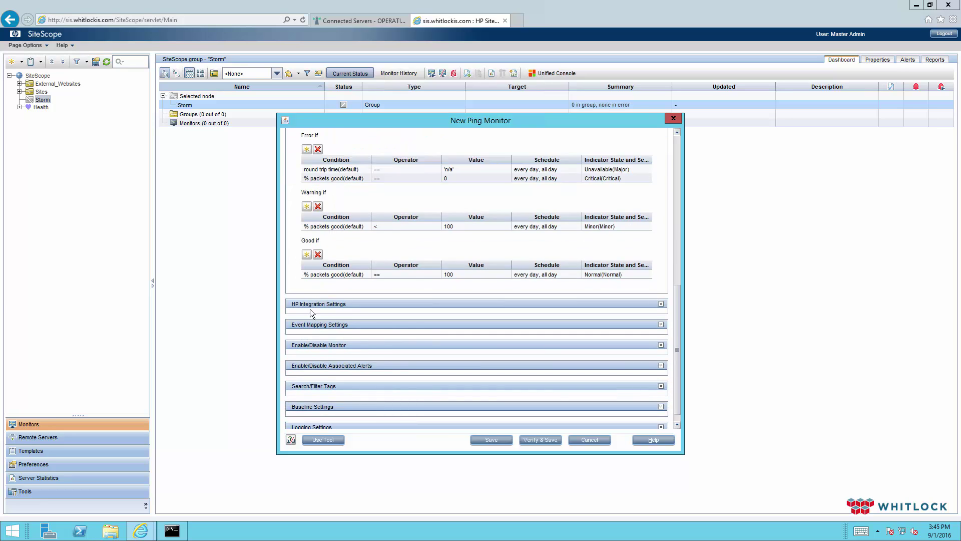
pyautogui.click(312, 306)
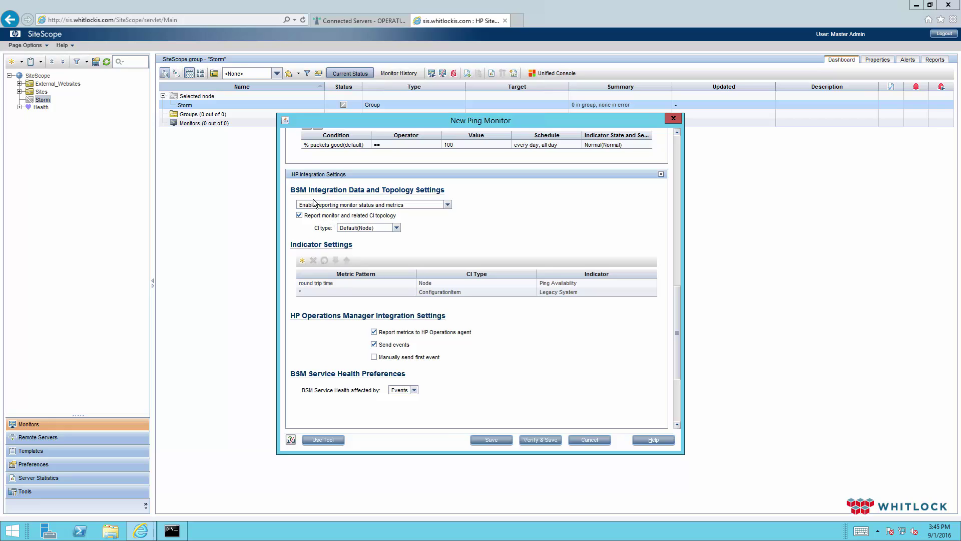
pyautogui.click(396, 228)
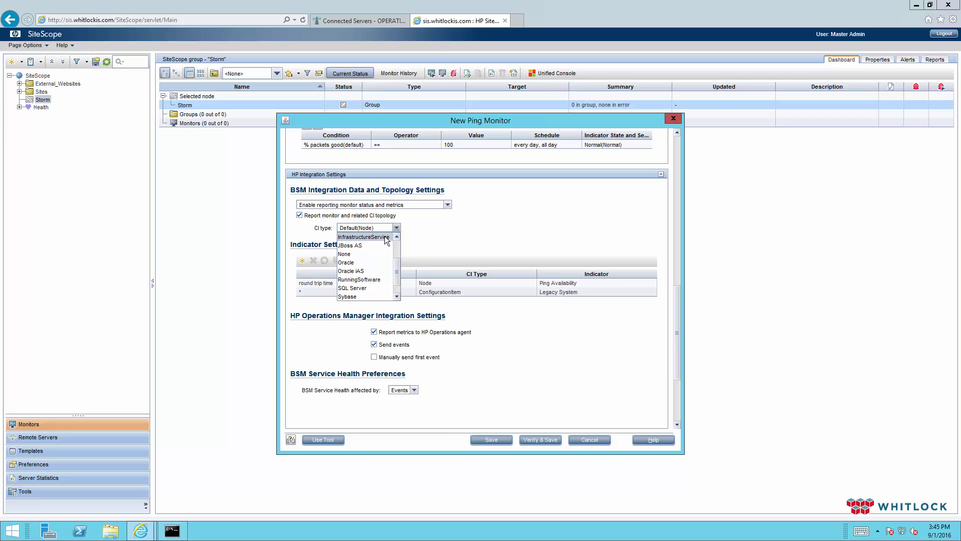
pyautogui.click(387, 237)
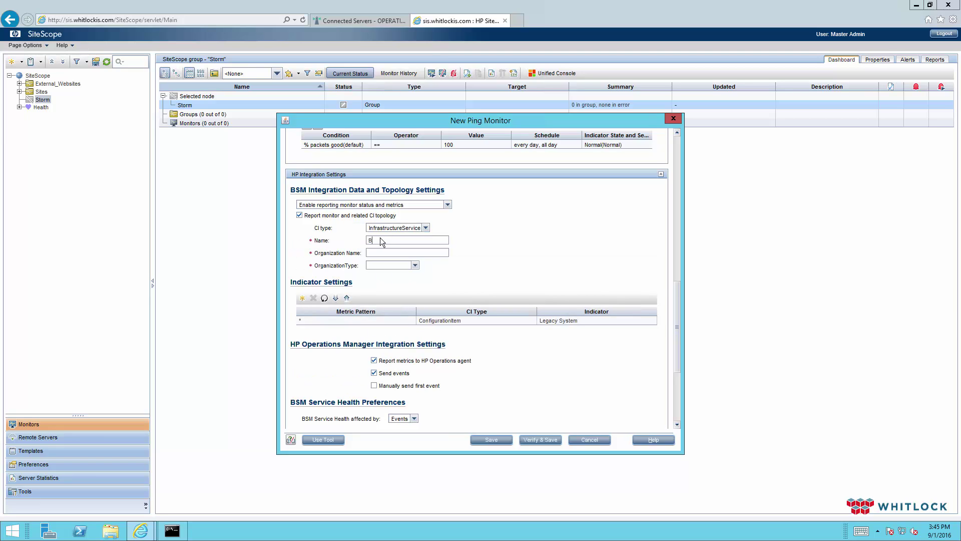
# Name the CI BGE Storm and set the organization type to department.
pyautogui.write('BGR')
pyautogui.write('_Storm')
pyautogui.press('BackSpace')
pyautogui.press('BackSpace')
pyautogui.press('BackSpace')
pyautogui.press('BackSpace')
pyautogui.press('BackSpace')
pyautogui.press('BackSpace')
pyautogui.press('BackSpace')
pyautogui.write('E Sorm')
pyautogui.press('BackSpace')
pyautogui.press('BackSpace')
pyautogui.press('BackSpace')
pyautogui.write('torm')
pyautogui.click(419, 265)
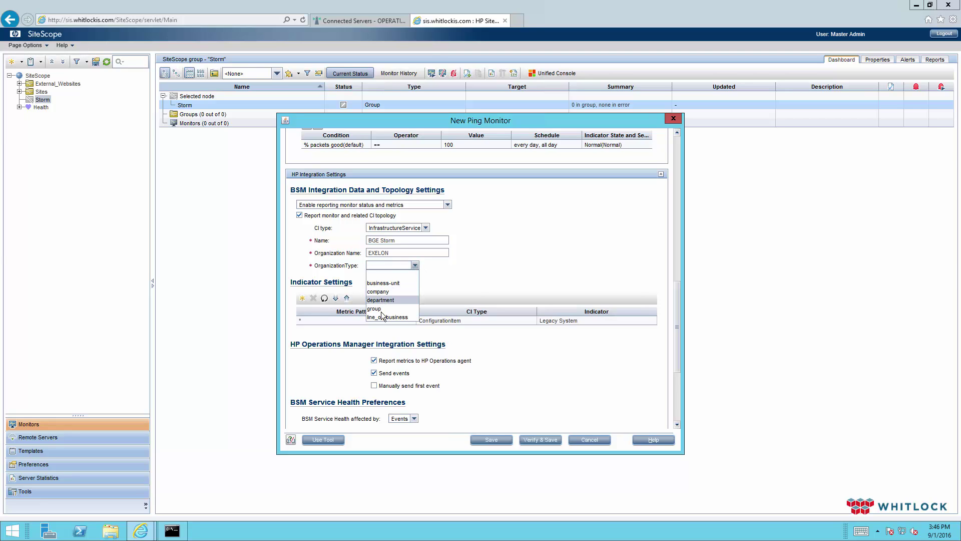
pyautogui.click(383, 300)
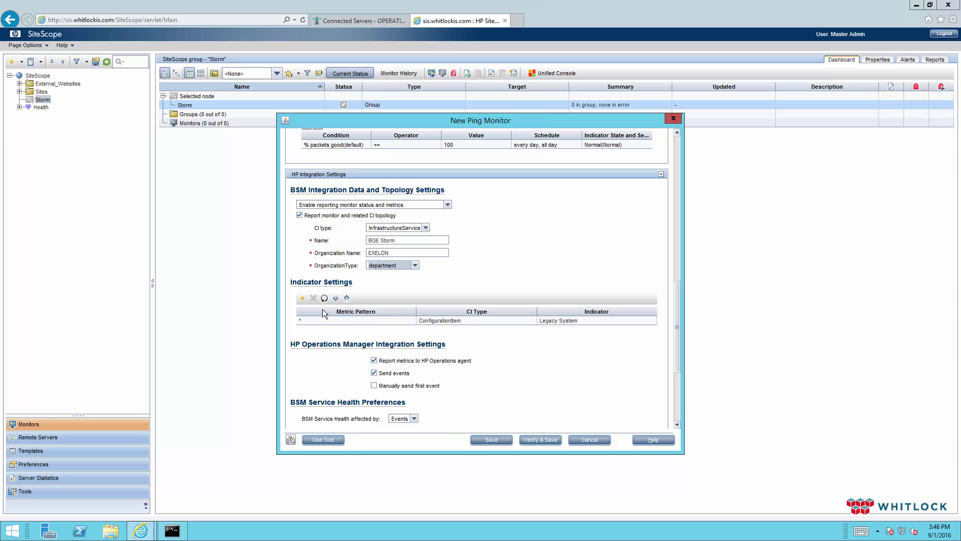
# Add an indicator row mapping the % packets good metric to wis-storm-status.
pyautogui.click(302, 298)
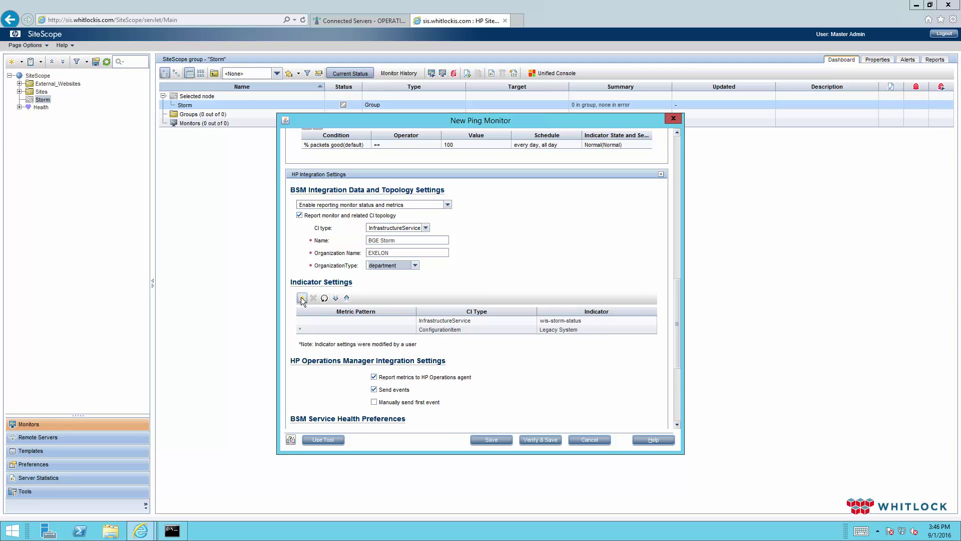
pyautogui.click(330, 321)
pyautogui.click(411, 320)
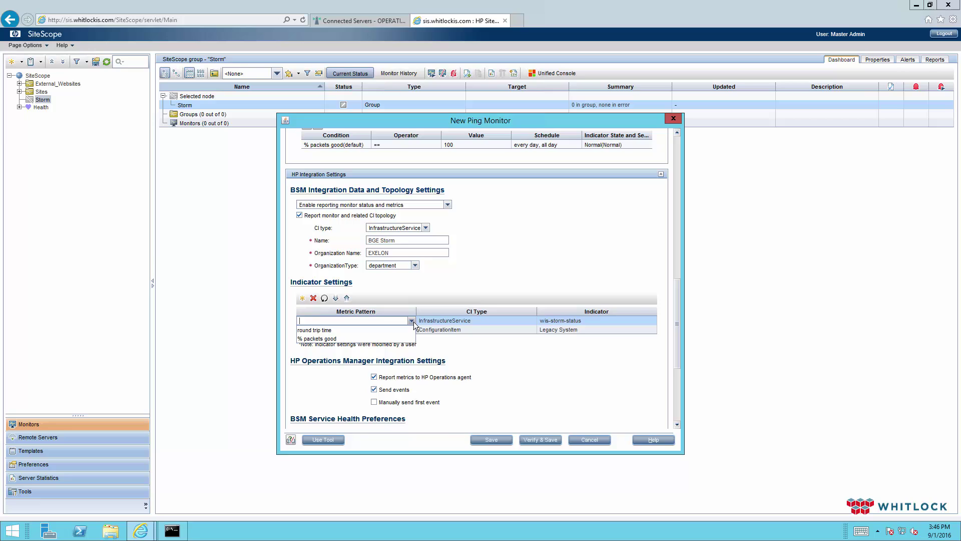
pyautogui.click(324, 338)
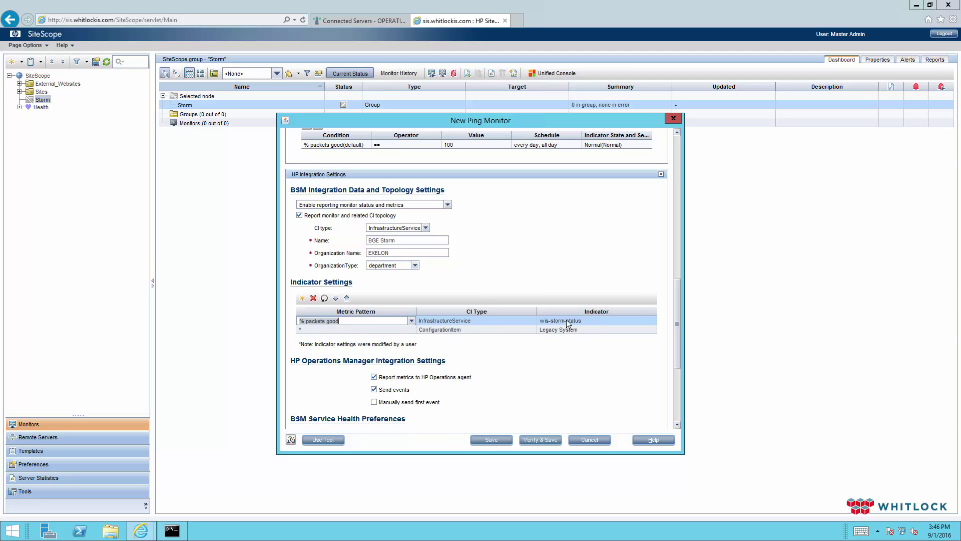
pyautogui.click(650, 322)
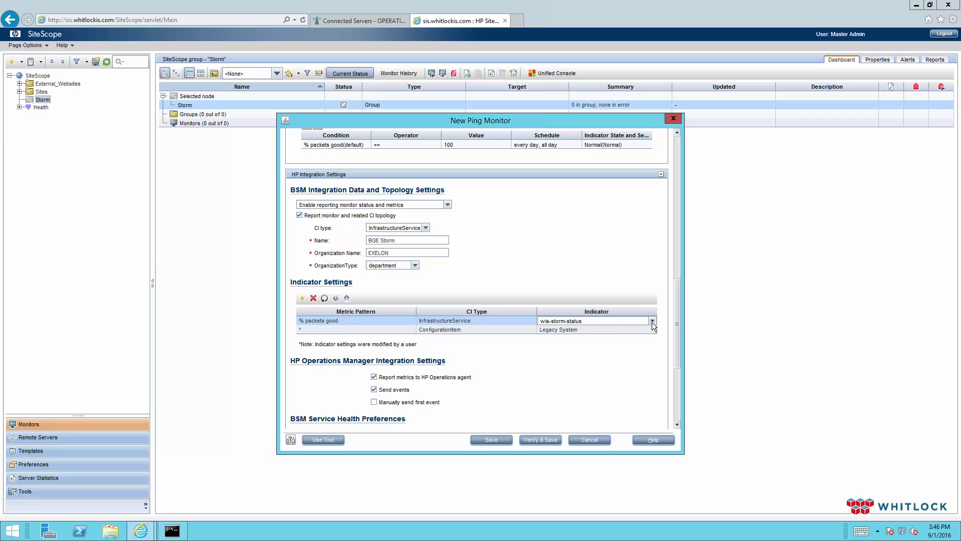
pyautogui.click(652, 322)
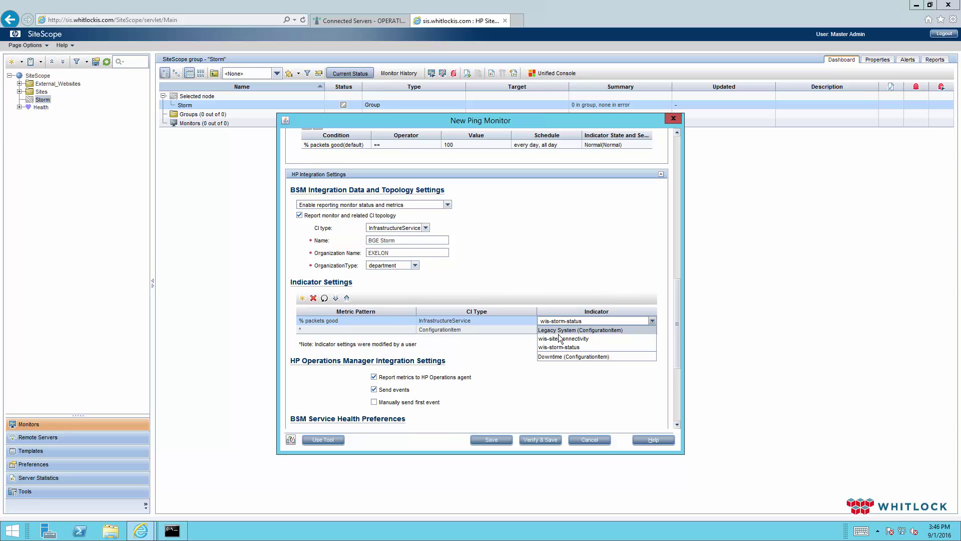
pyautogui.click(564, 348)
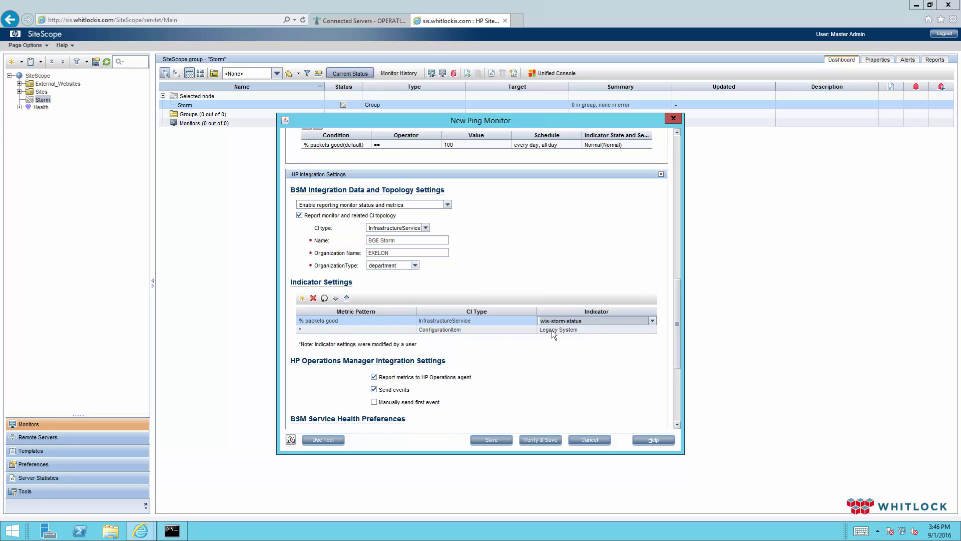
pyautogui.scroll(-5, 501, 359)
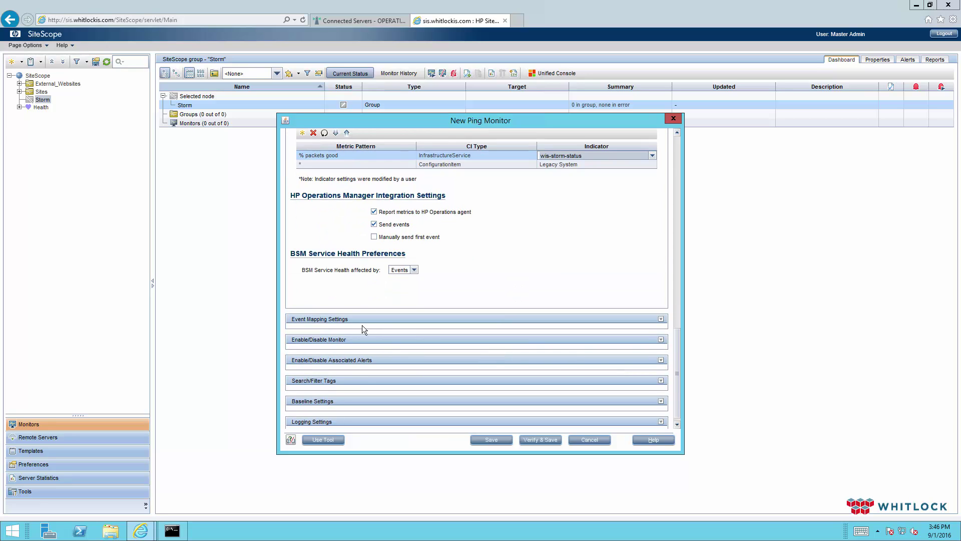
# Set the monitor's event mapping to WIS Site.
pyautogui.click(336, 321)
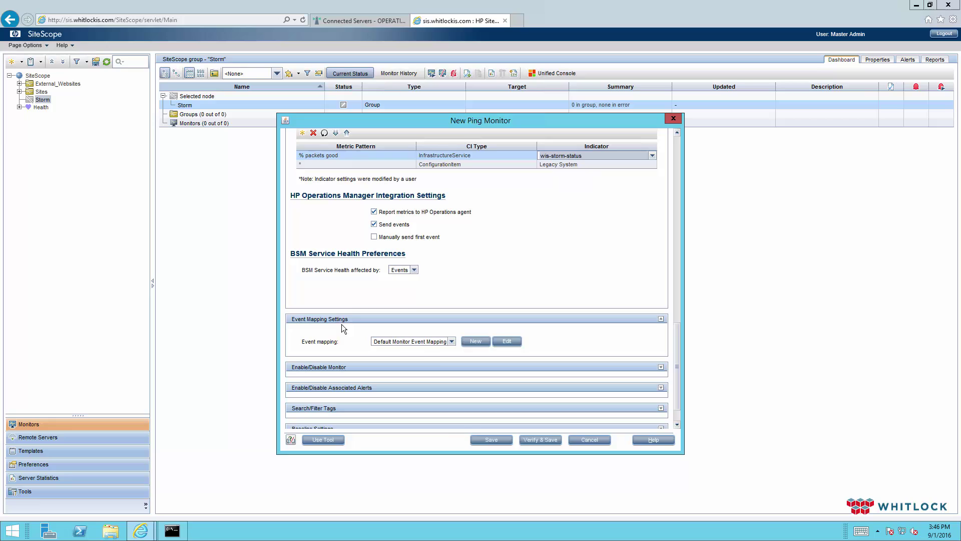
pyautogui.click(449, 341)
pyautogui.click(450, 341)
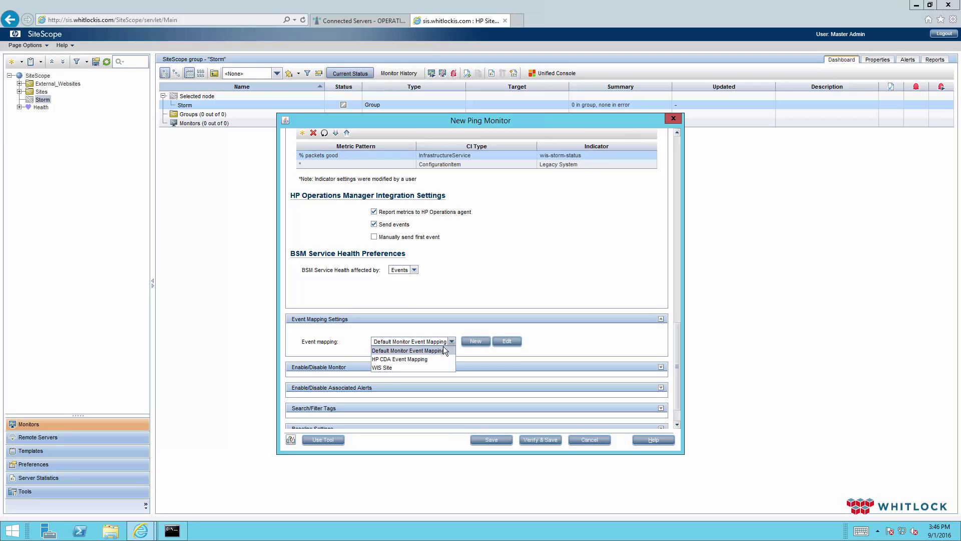
pyautogui.click(380, 367)
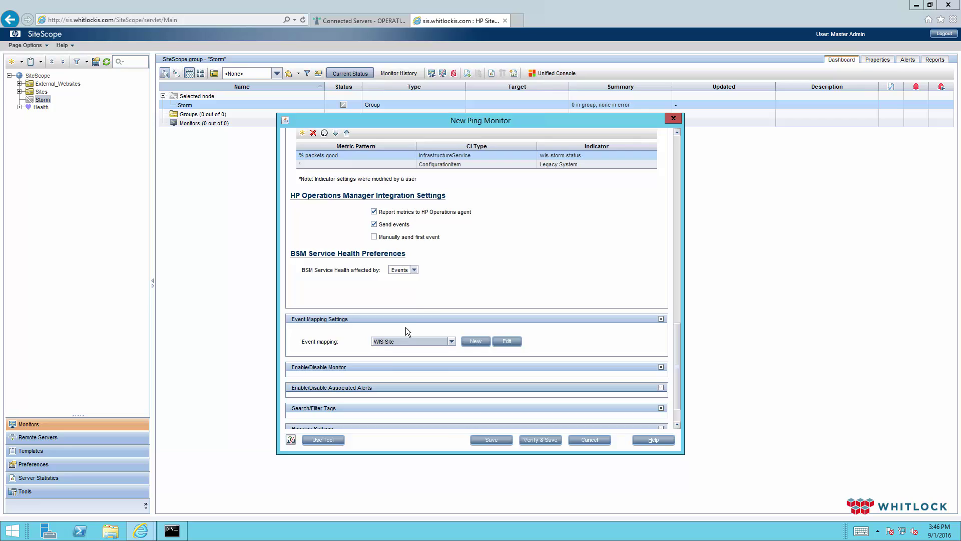
# Verify and save the BGE Storm Ping monitor, then dismiss the run results.
pyautogui.scroll(5, 440, 291)
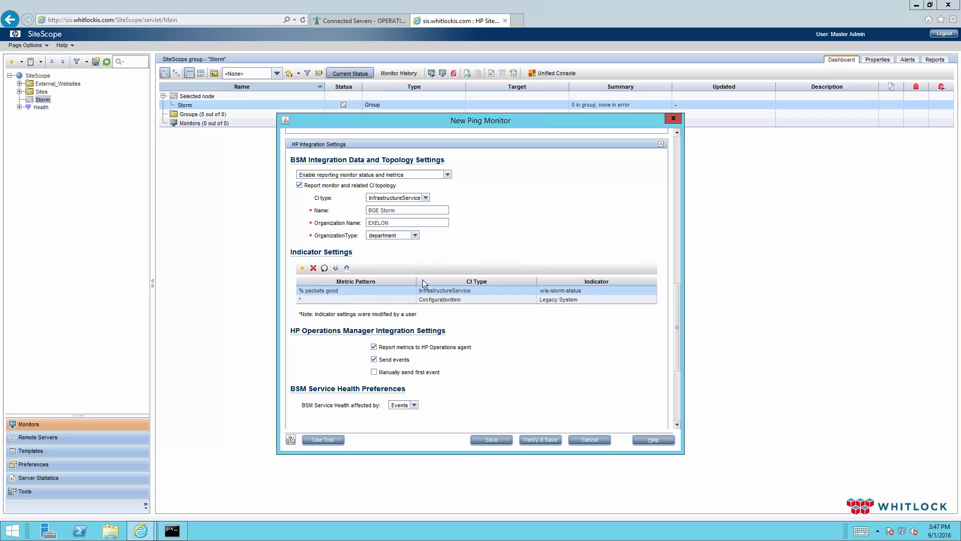
pyautogui.scroll(-3, 465, 361)
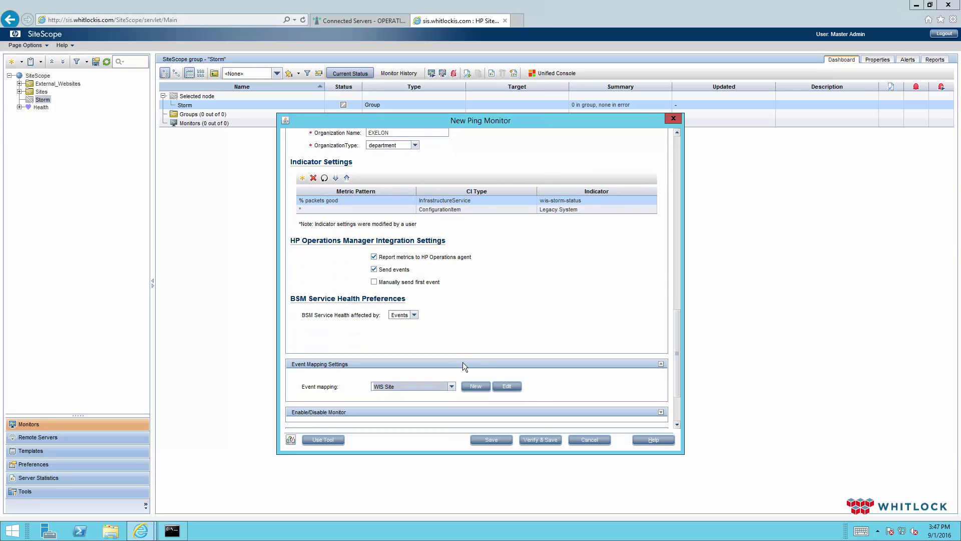
pyautogui.click(540, 438)
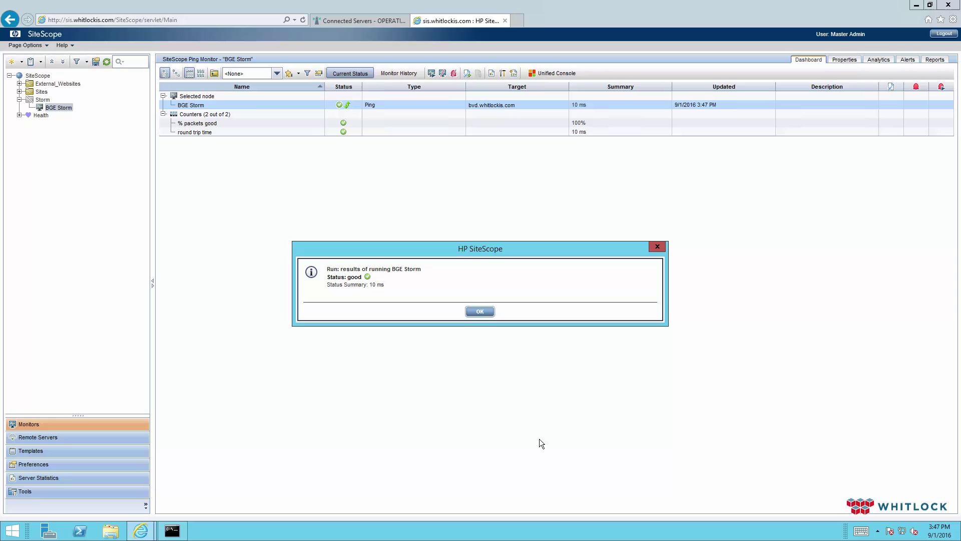
pyautogui.click(485, 311)
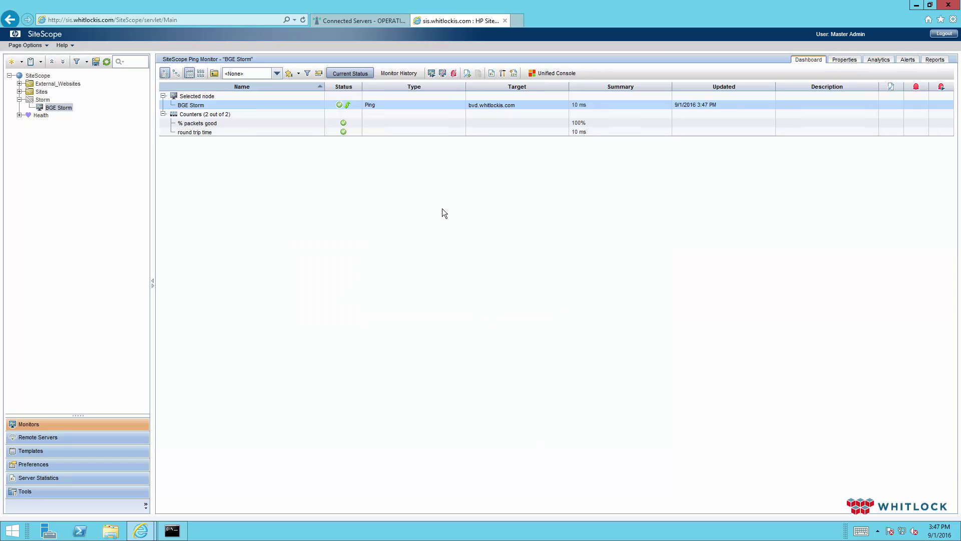
# Back in OMi, open Modeling Studio from RTSM Administration.
pyautogui.click(367, 21)
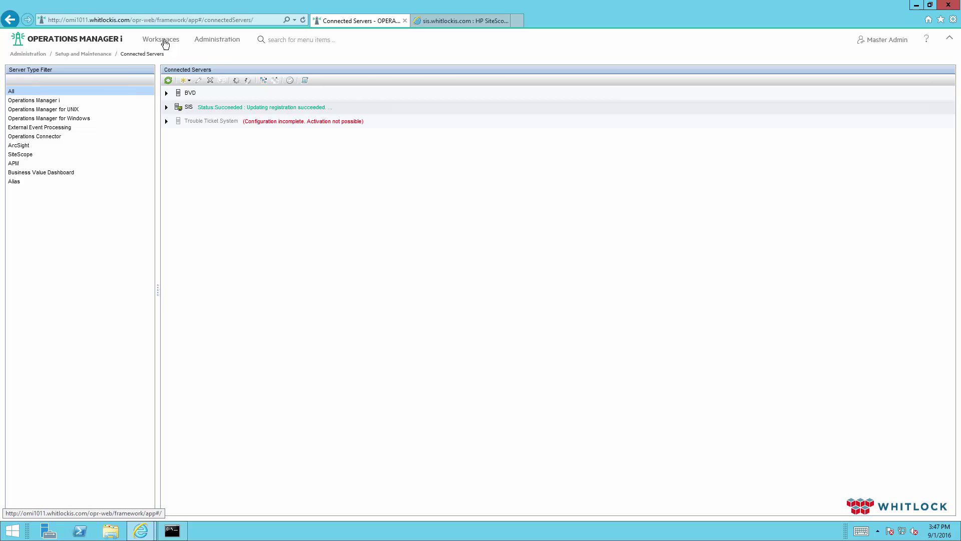
pyautogui.click(229, 40)
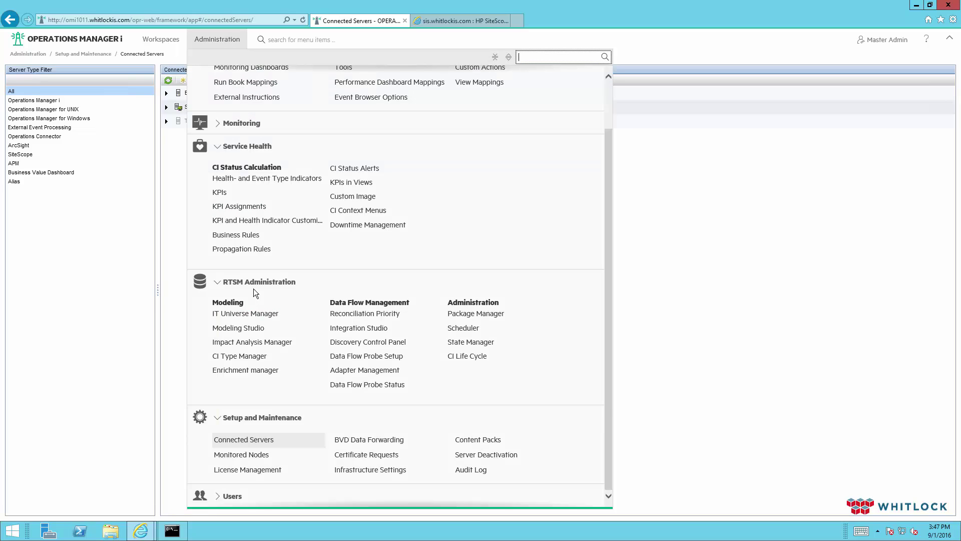
pyautogui.click(248, 329)
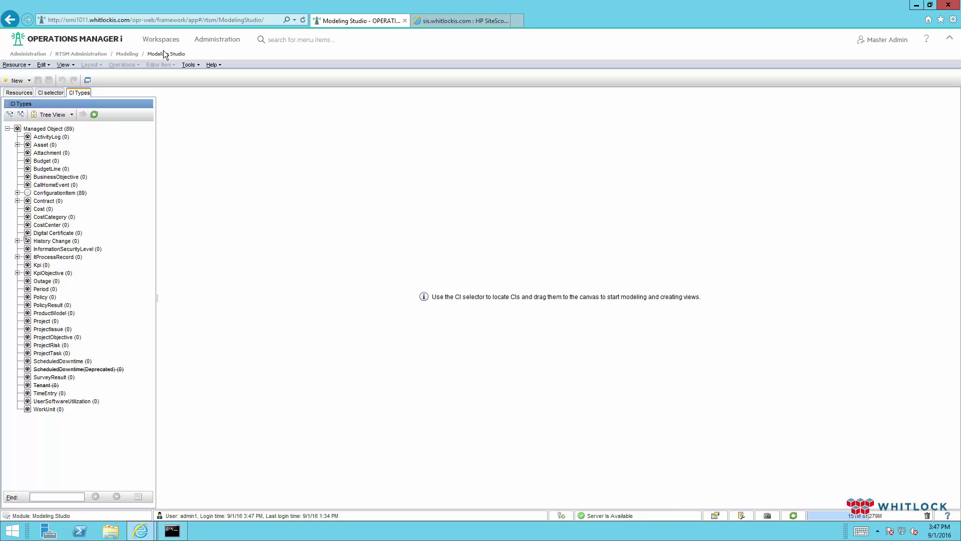
# Expand the WIS views folder and select the Site_Connectivity view.
pyautogui.click(20, 93)
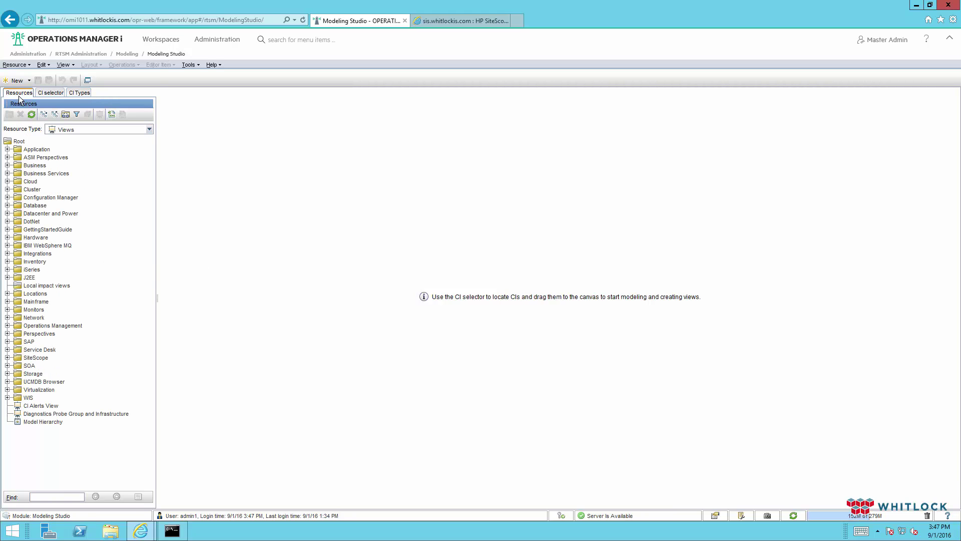
pyautogui.click(7, 397)
pyautogui.click(46, 421)
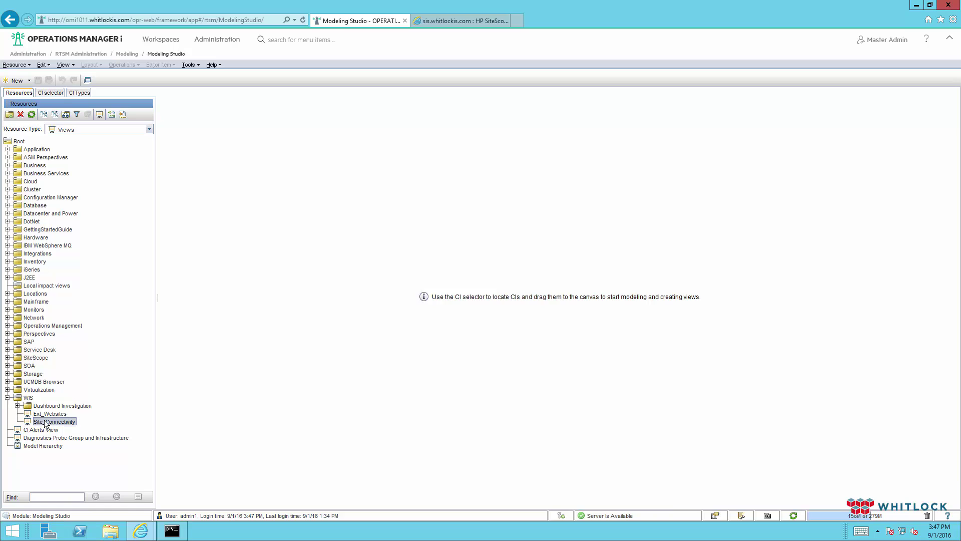
pyautogui.rightClick(42, 419)
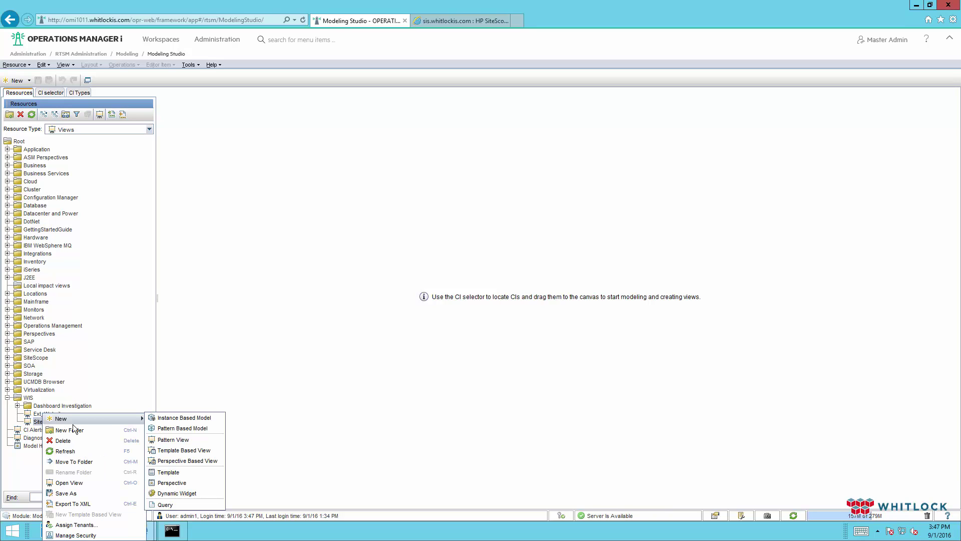
pyautogui.click(34, 426)
pyautogui.rightClick(41, 426)
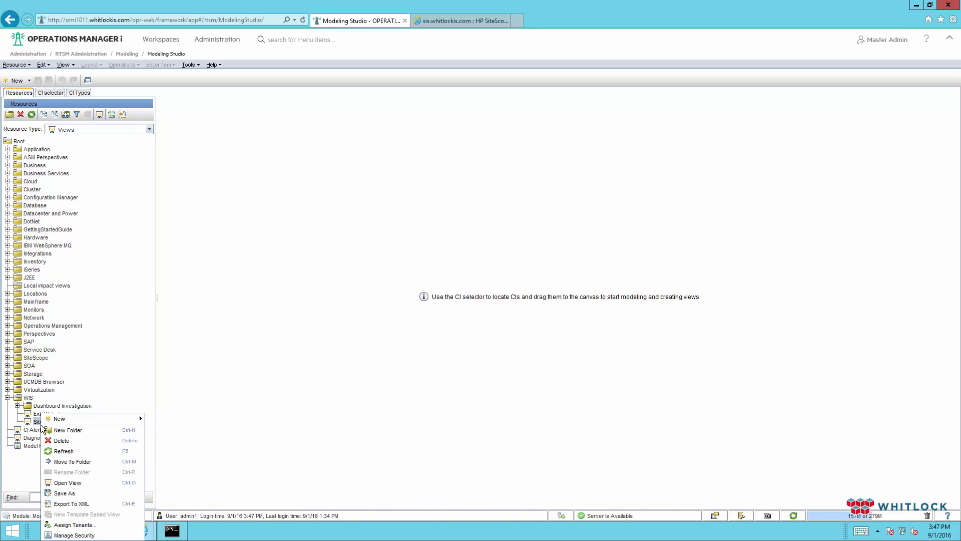
# Save a copy of Site_Connectivity as 'Storm_Status' in the WIS folder and open it for editing.
pyautogui.click(74, 484)
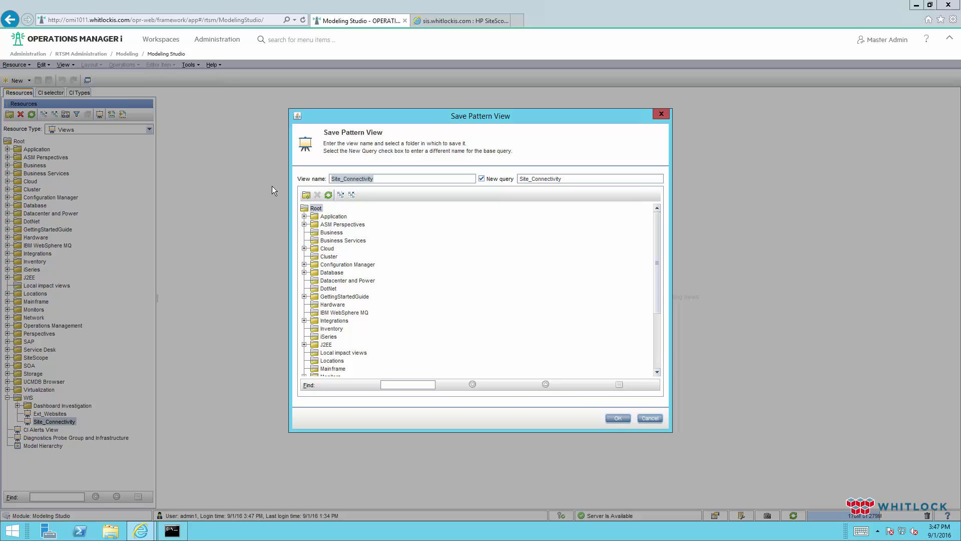
pyautogui.write('Storm_status')
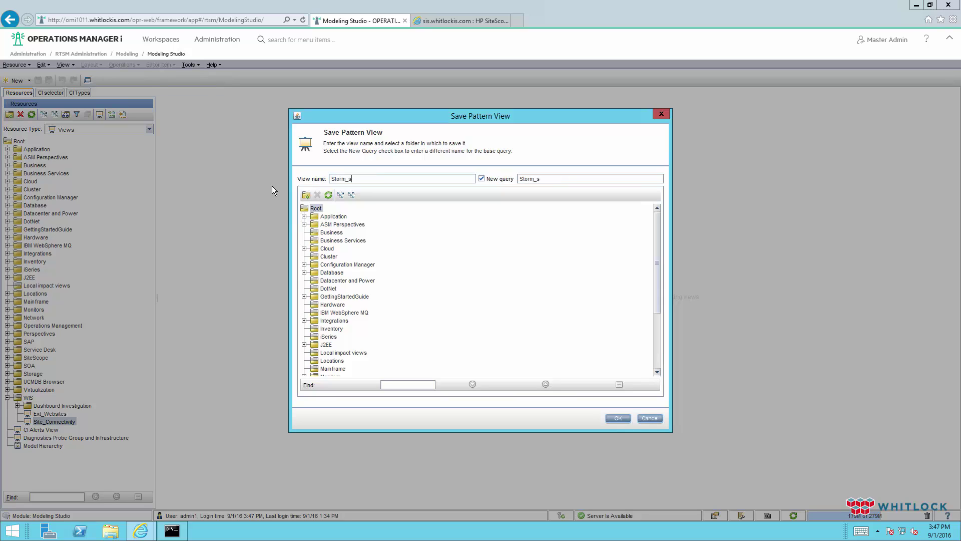
pyautogui.press('BackSpace')
pyautogui.press('BackSpace')
pyautogui.press('BackSpace')
pyautogui.press('BackSpace')
pyautogui.press('BackSpace')
pyautogui.press('BackSpace')
pyautogui.write('S')
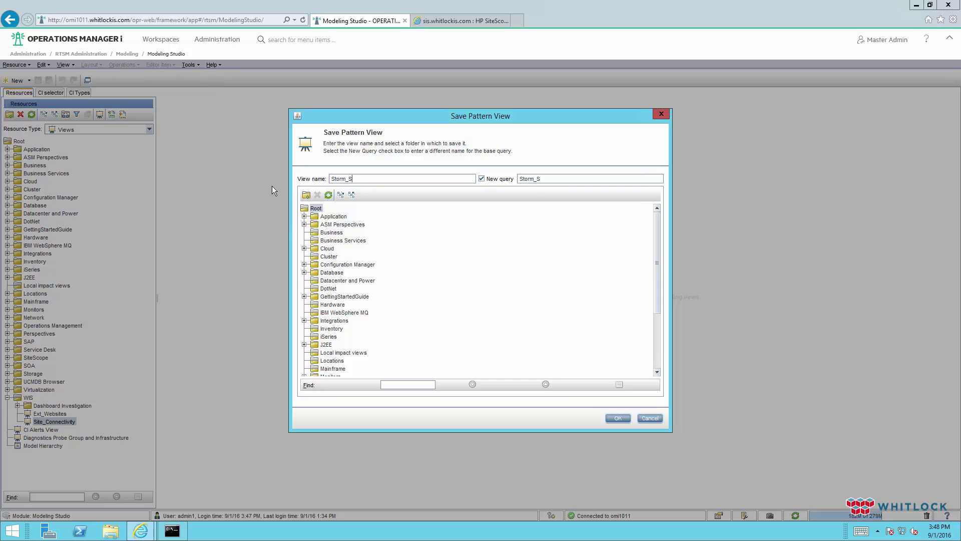
pyautogui.write('tatus')
pyautogui.scroll(-4, 328, 368)
pyautogui.click(327, 369)
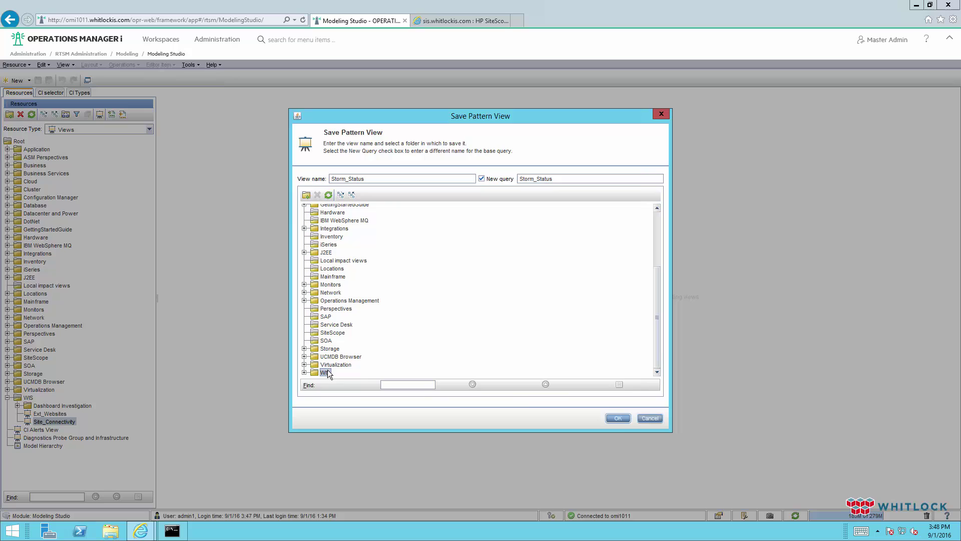
pyautogui.click(623, 420)
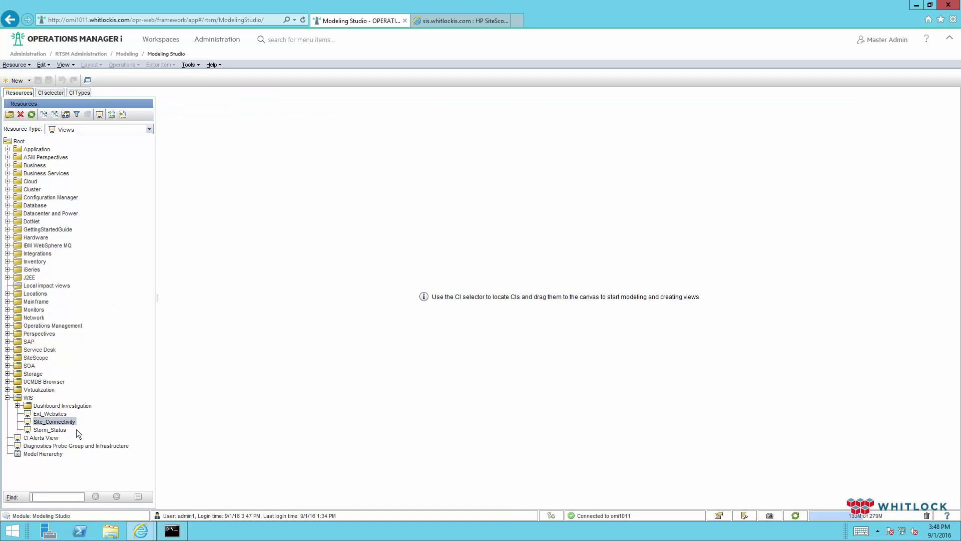
pyautogui.click(50, 430)
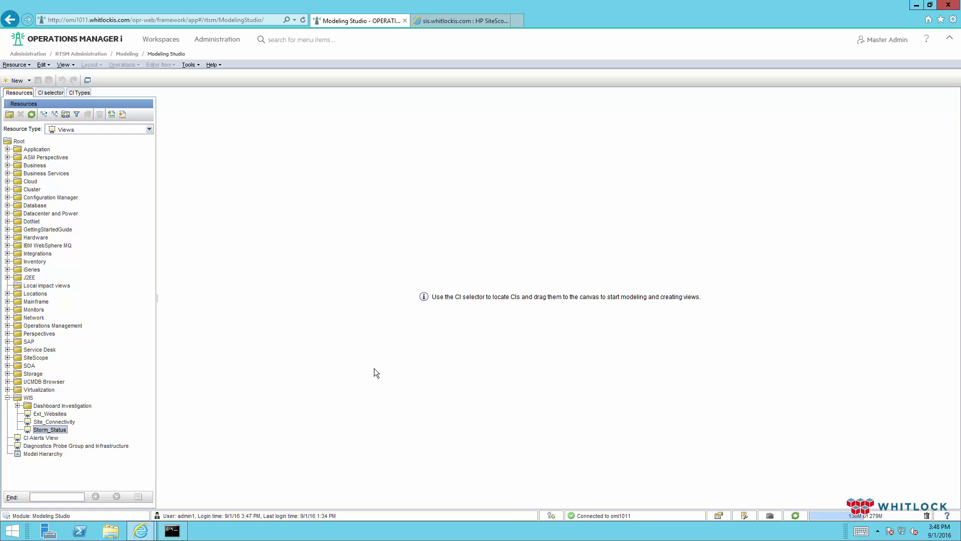
pyautogui.doubleClick(56, 431)
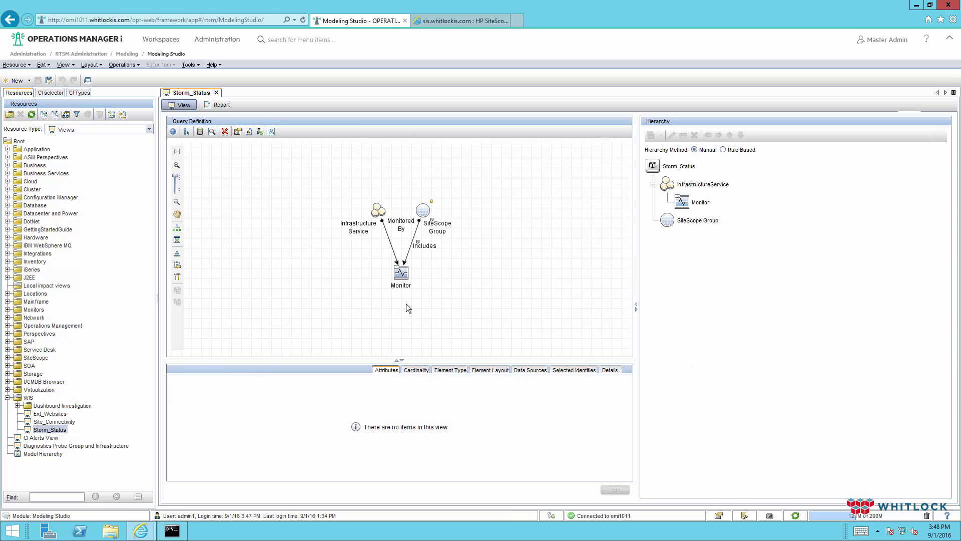
# Change the SiteScope Group node's display-label condition from 'Sites' to 'Storm'.
pyautogui.click(379, 209)
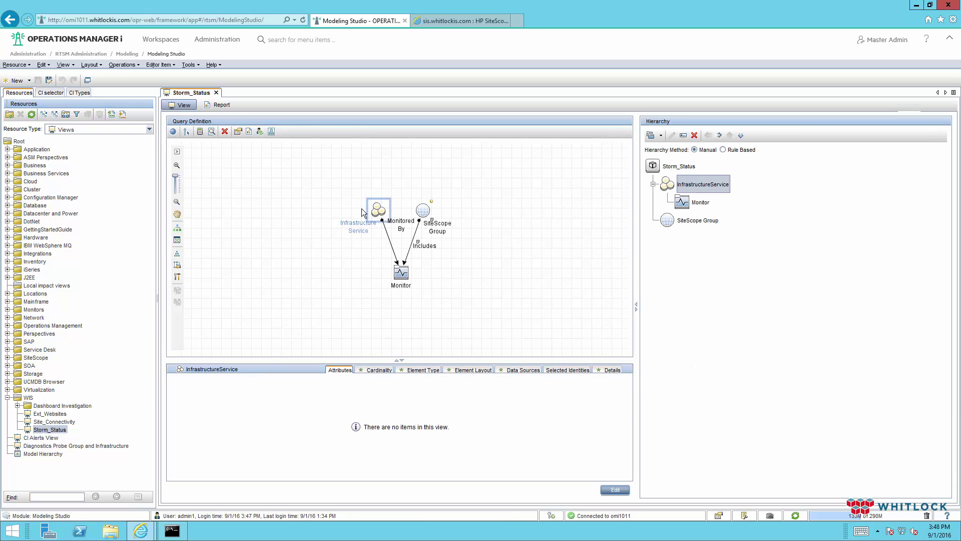
pyautogui.click(404, 277)
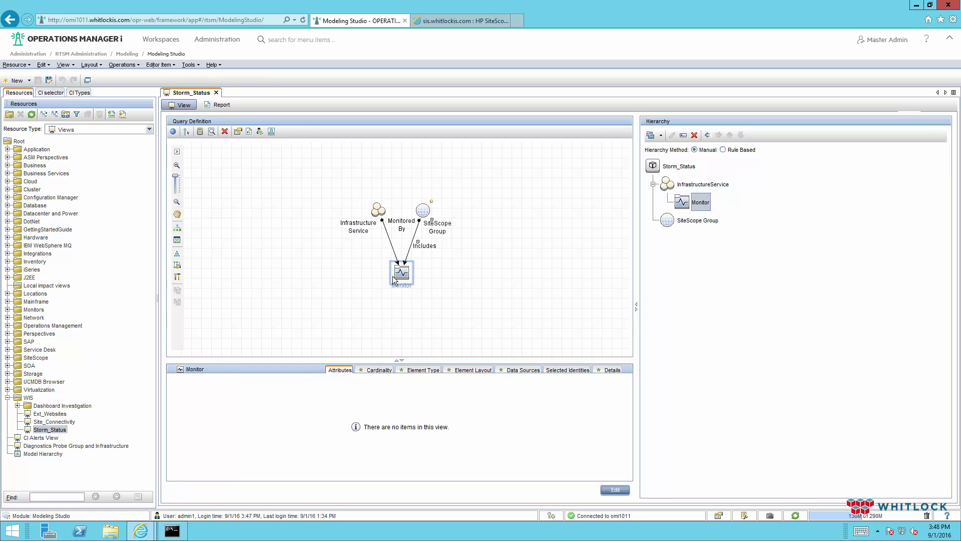
pyautogui.click(423, 212)
pyautogui.doubleClick(424, 212)
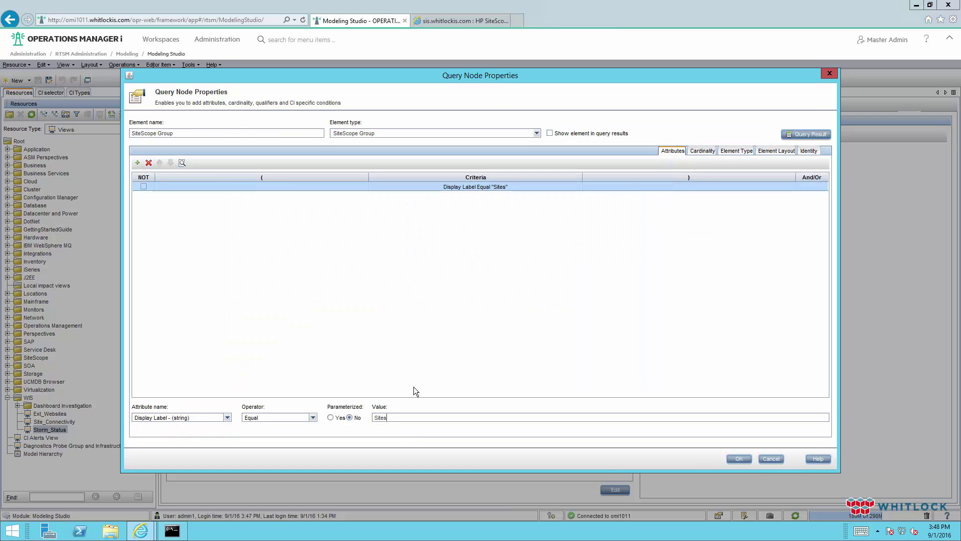
pyautogui.doubleClick(388, 417)
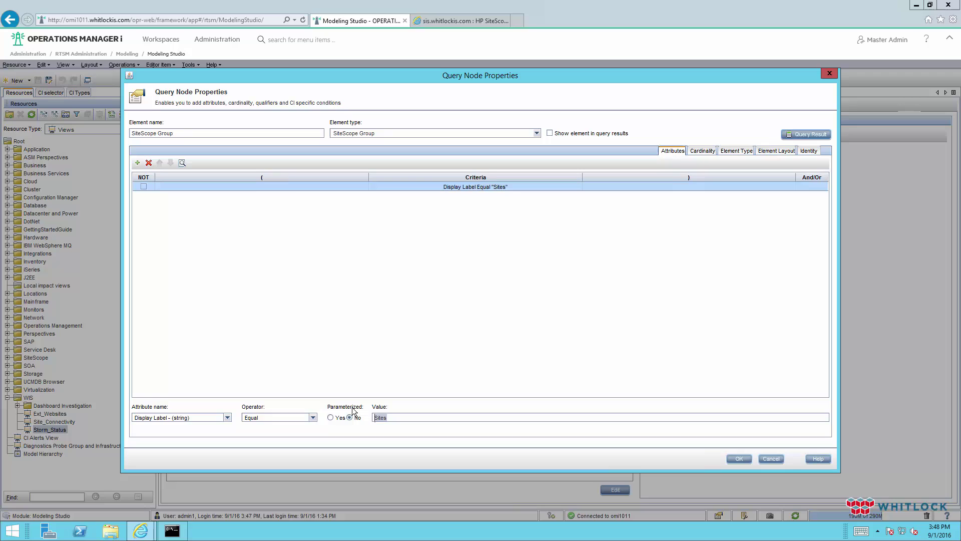
pyautogui.write('Storm')
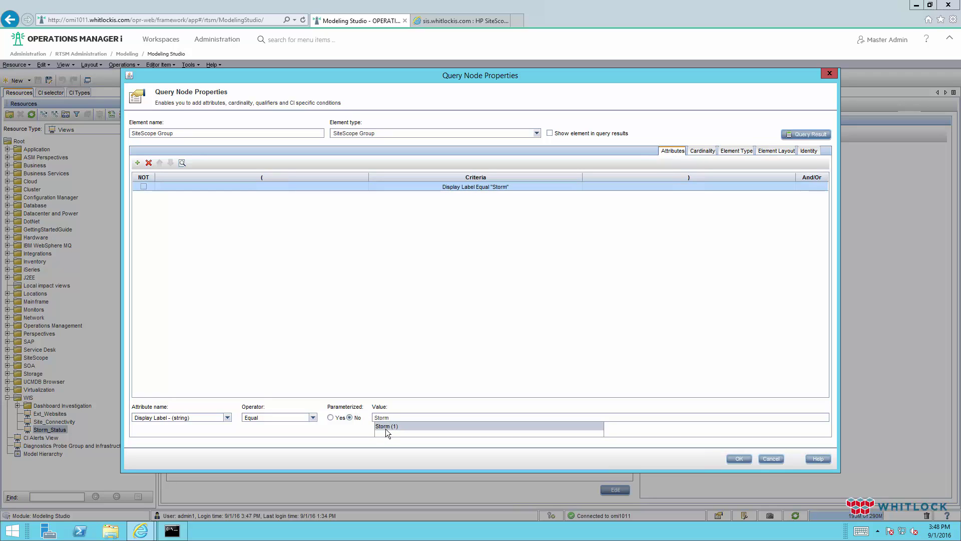
pyautogui.click(728, 457)
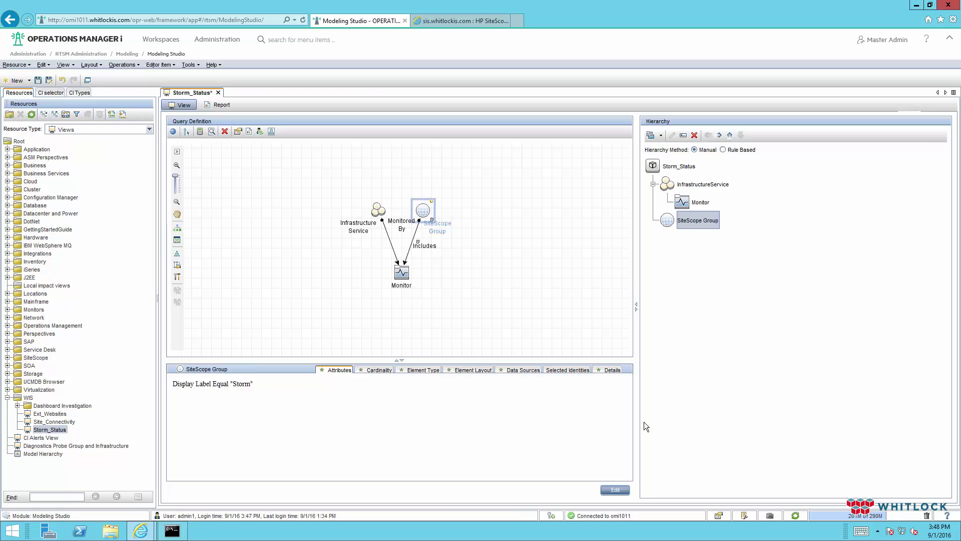
# Calculate the query result counts and preview BGE Storm as the single match.
pyautogui.click(201, 131)
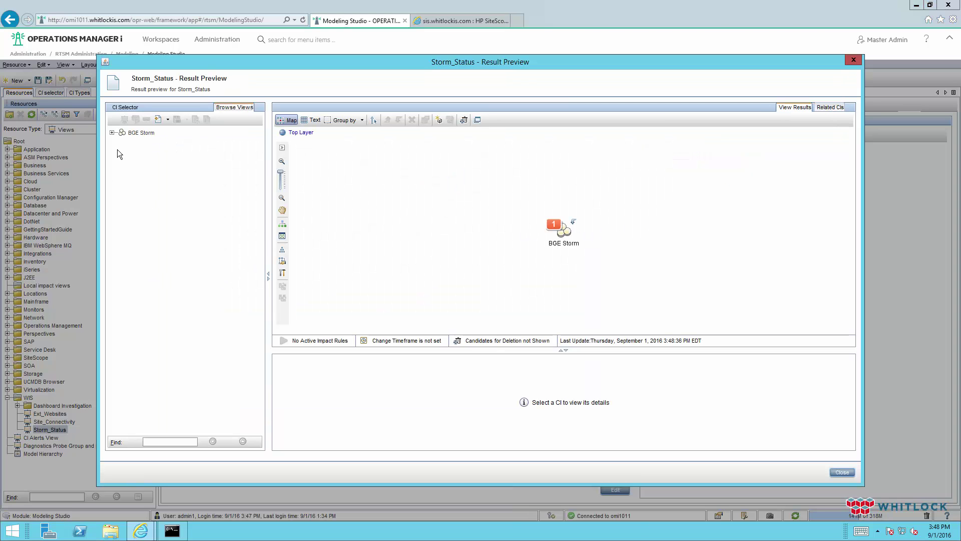
pyautogui.click(112, 134)
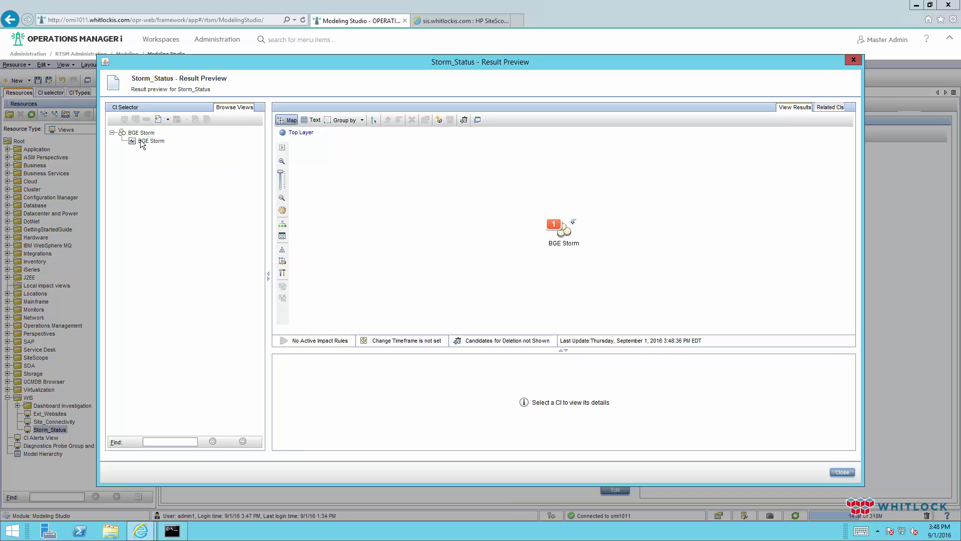
pyautogui.click(842, 473)
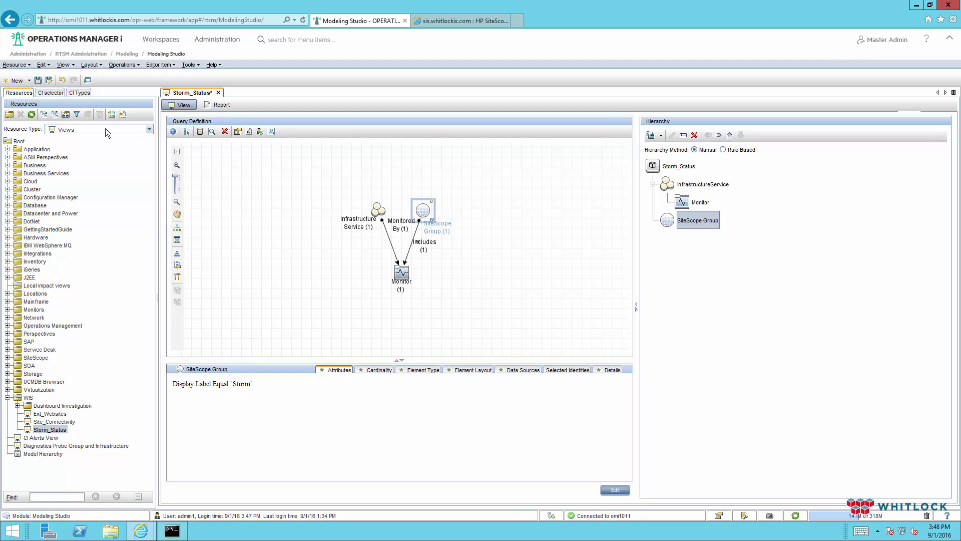
# Save the Storm_Status view and go to KPI and Health Indicator Customizations per CI.
pyautogui.click(37, 80)
pyautogui.click(217, 42)
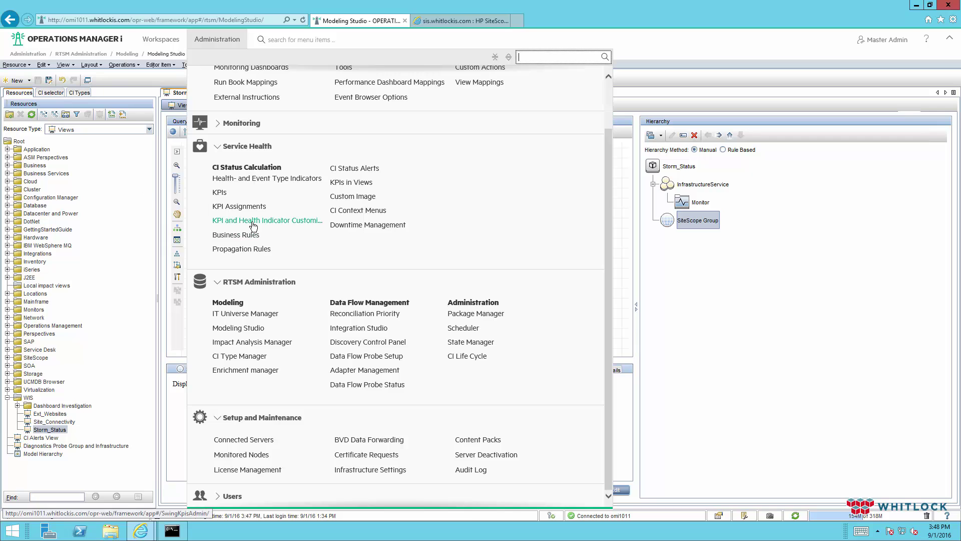
pyautogui.click(286, 223)
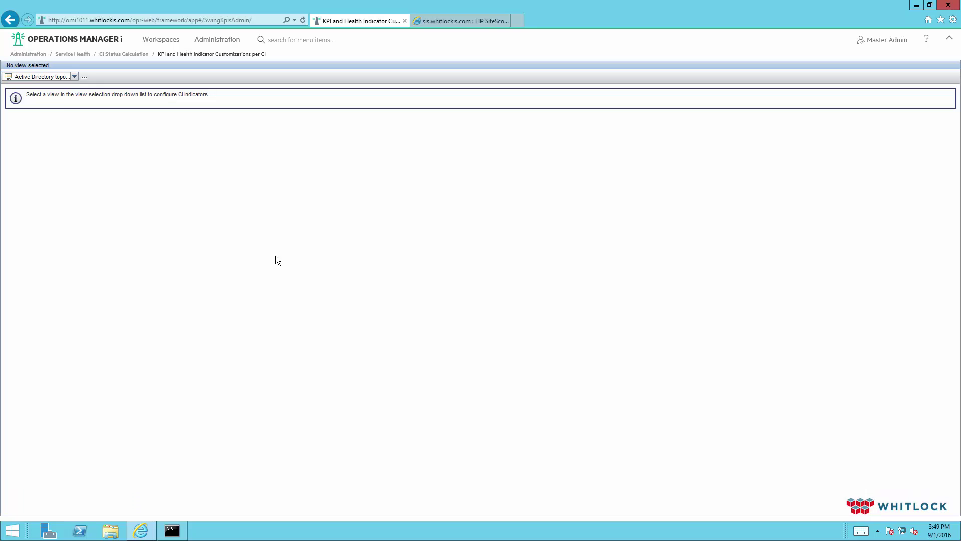
# Load the Storm_Status view on the per-CI customization page.
pyautogui.click(70, 77)
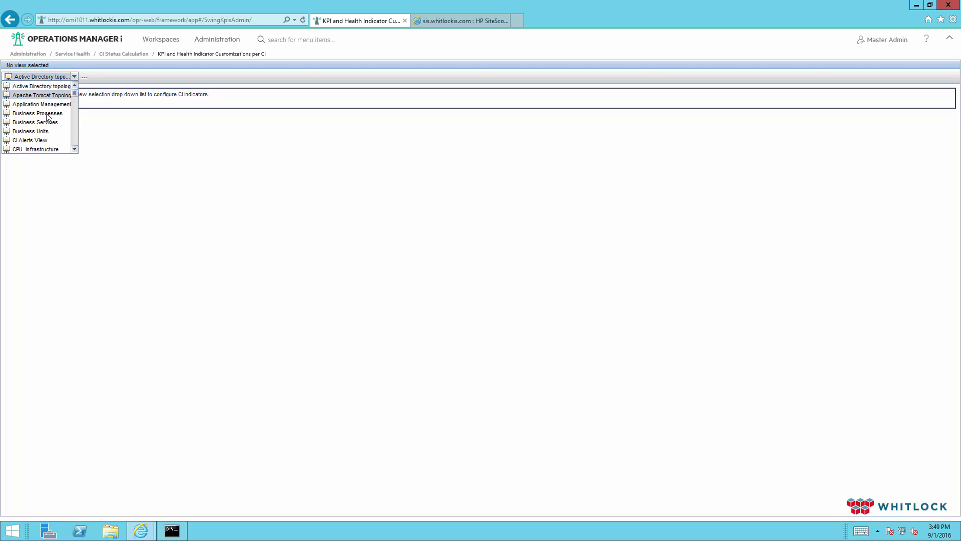
pyautogui.scroll(-4, 46, 117)
pyautogui.scroll(-8, 47, 116)
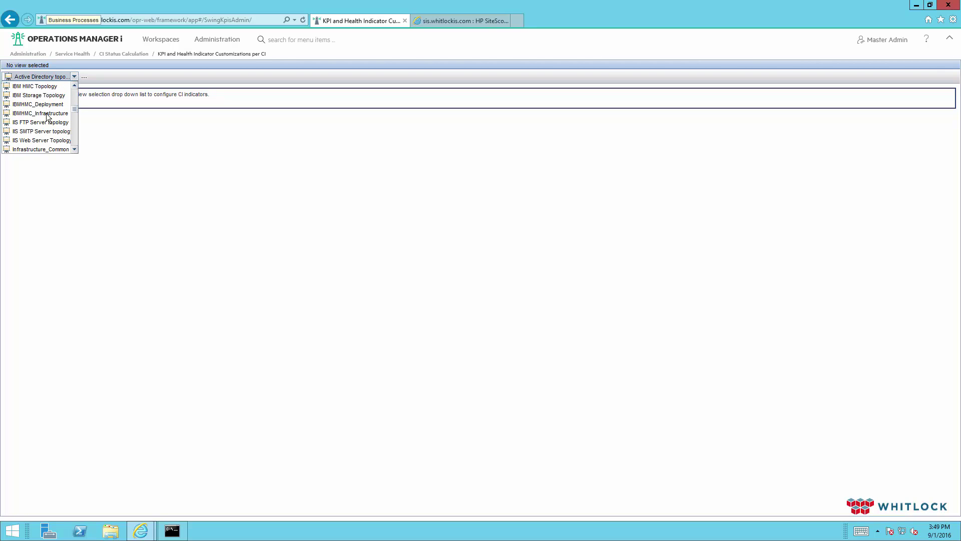
pyautogui.scroll(-5, 47, 116)
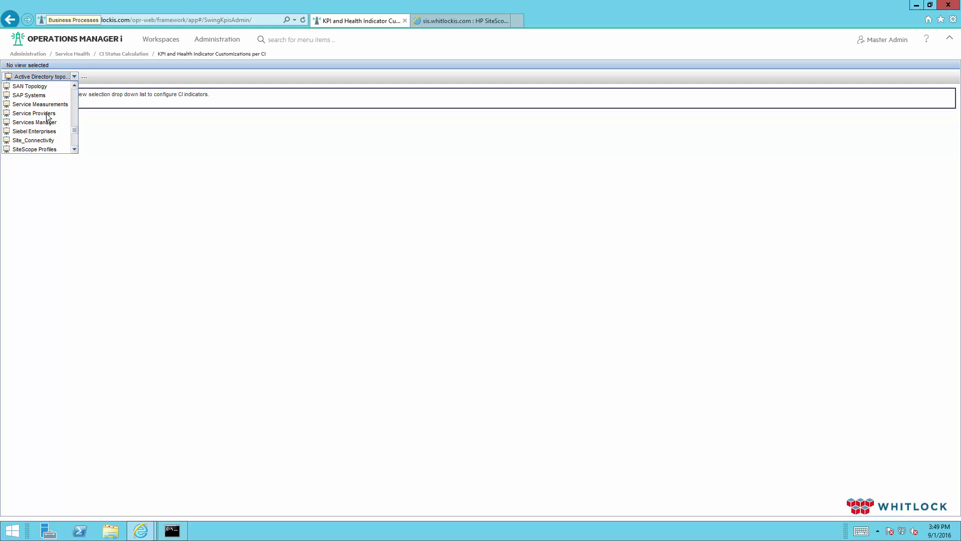
pyautogui.scroll(-2, 47, 116)
pyautogui.scroll(-2, 46, 116)
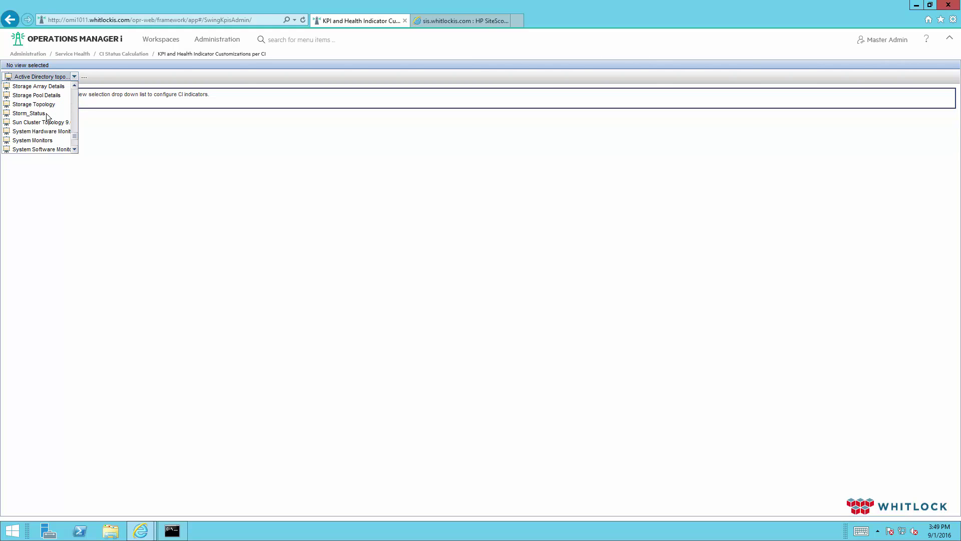
pyautogui.click(45, 113)
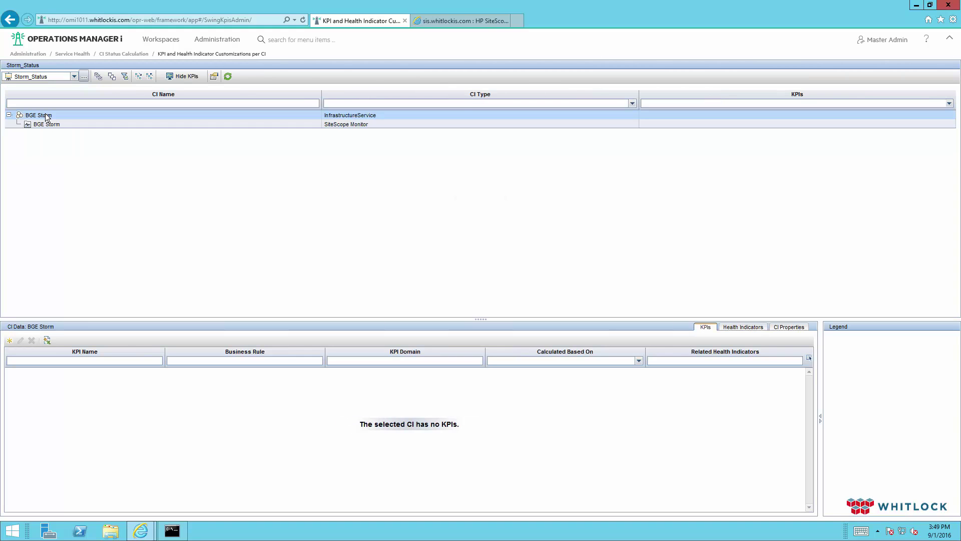
# Add a Storm Status KPI to the BGE Storm CI.
pyautogui.click(39, 116)
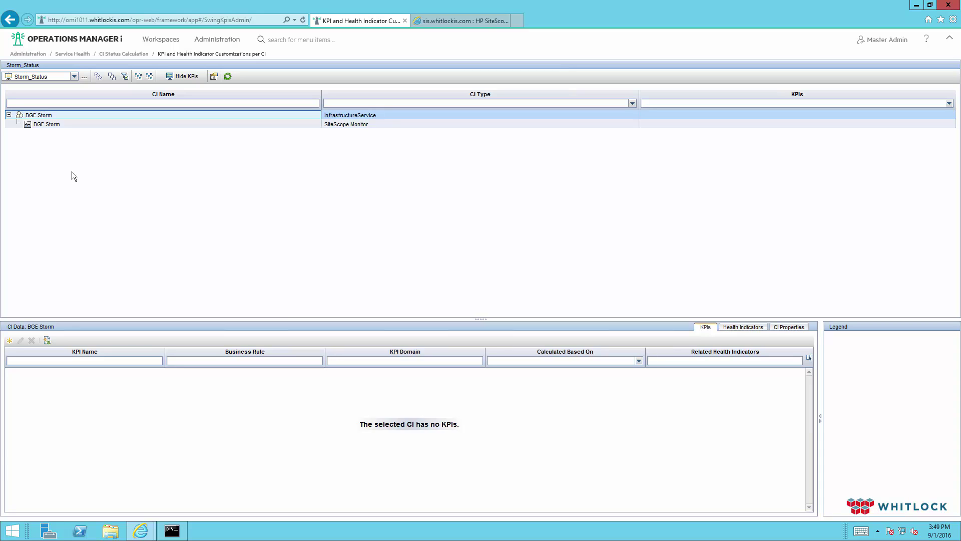
pyautogui.click(10, 341)
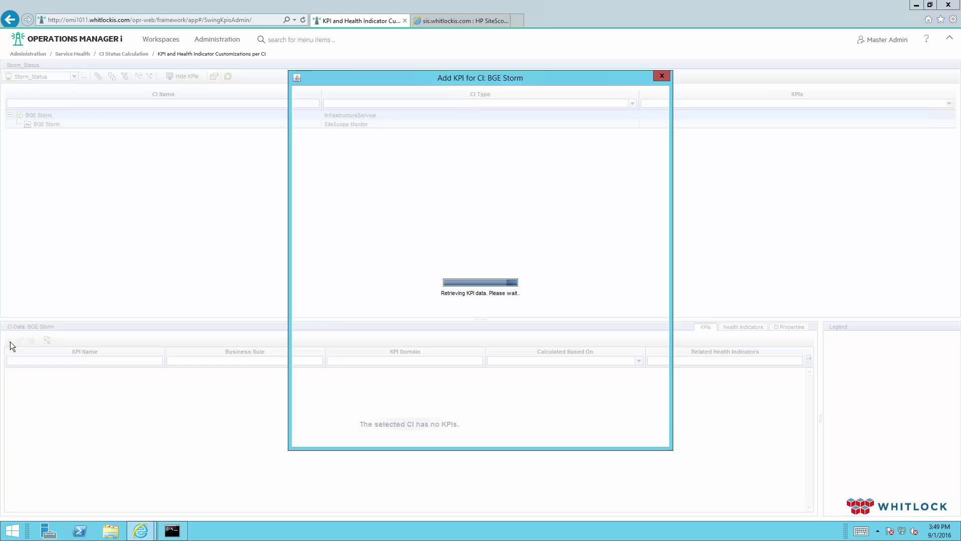
pyautogui.click(504, 123)
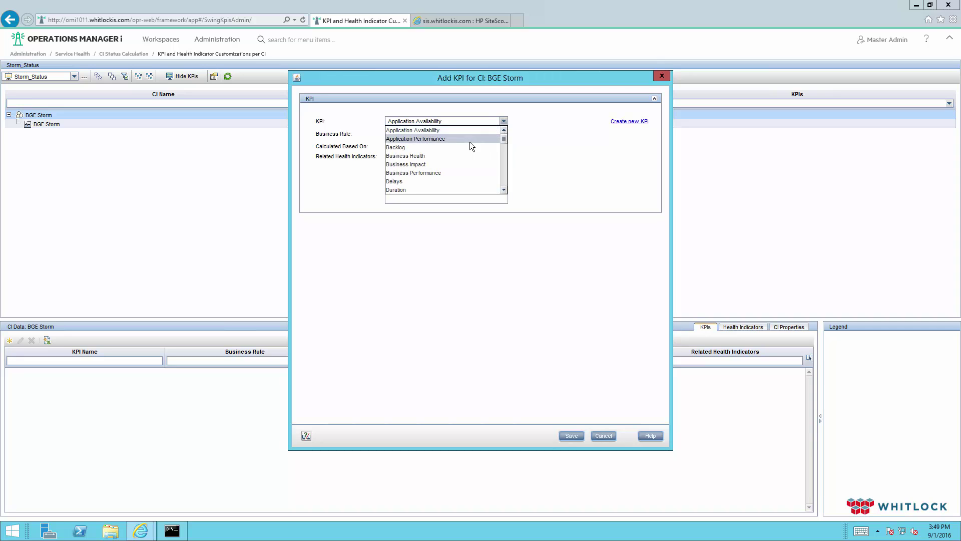
pyautogui.scroll(-3, 470, 142)
pyautogui.scroll(-5, 470, 142)
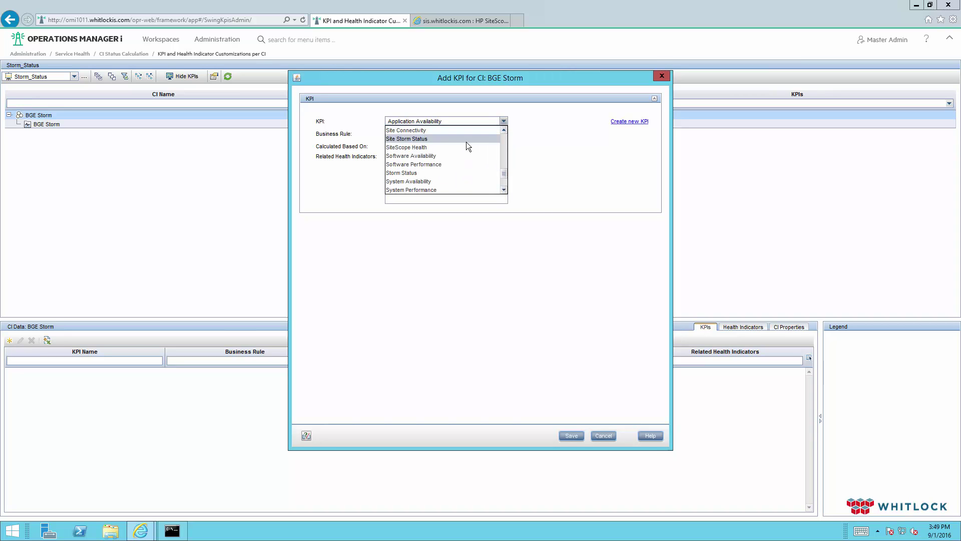
pyautogui.click(399, 172)
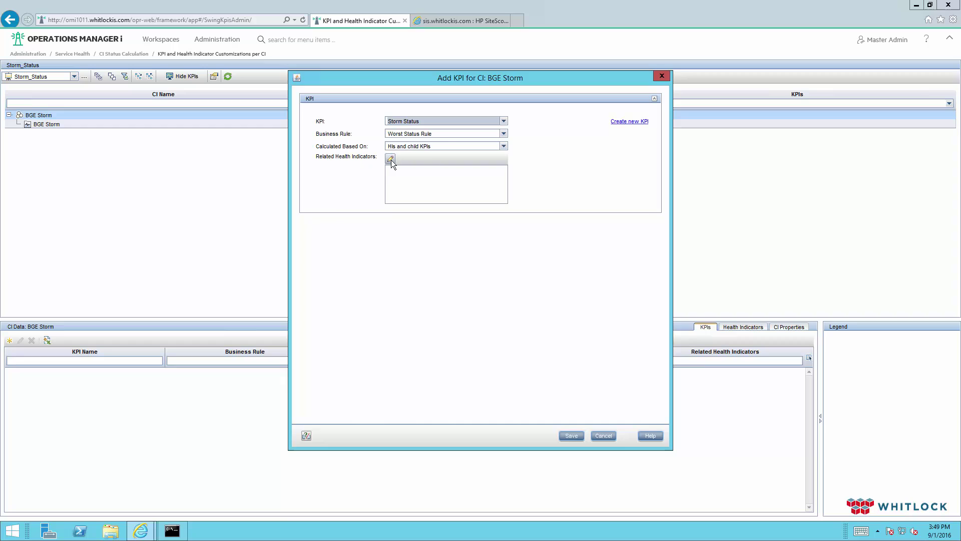
# Relate the wis-storm-status health indicator to the Storm Status KPI and save it.
pyautogui.click(392, 160)
pyautogui.click(373, 212)
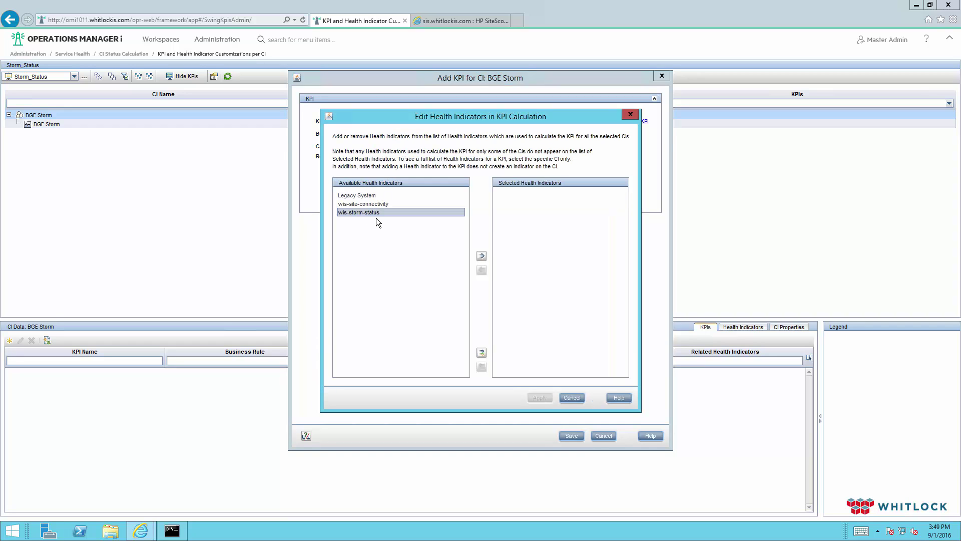
pyautogui.click(482, 256)
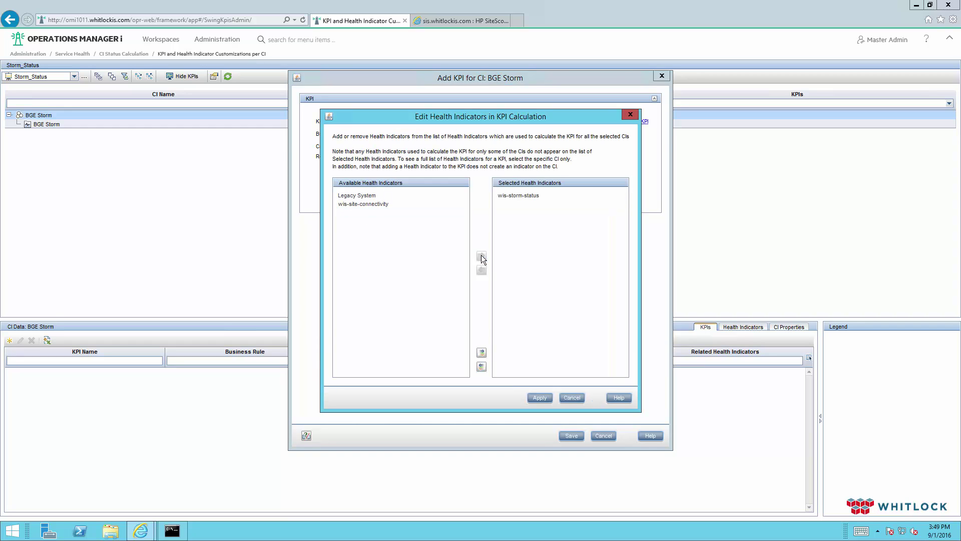
pyautogui.click(544, 397)
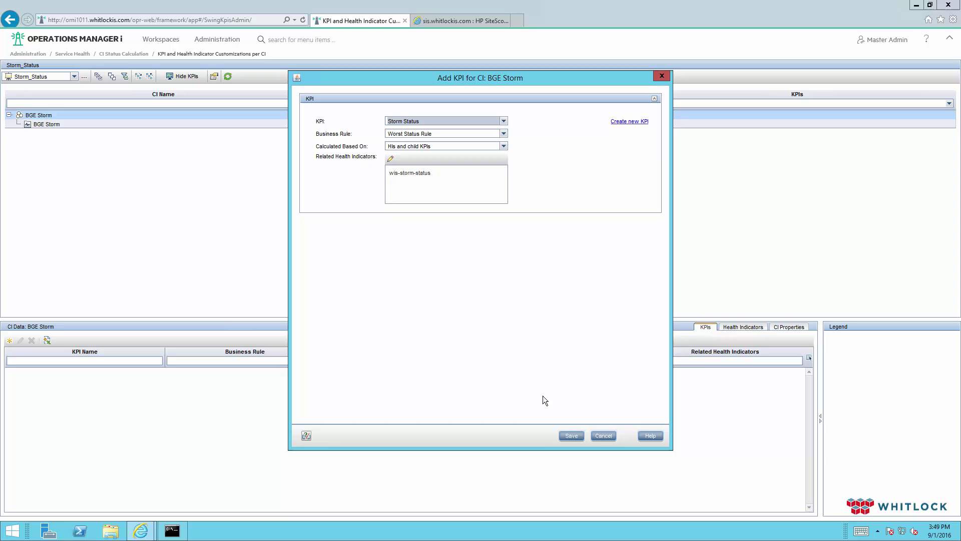
pyautogui.click(571, 436)
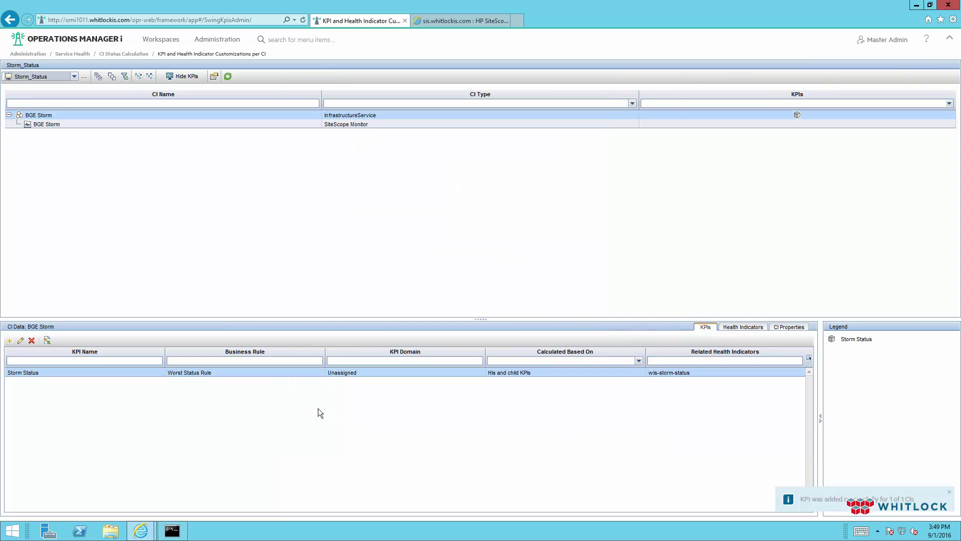
# Add the wis-storm-status health indicator to BGE Storm, fed by Events Only, and save it.
pyautogui.click(752, 328)
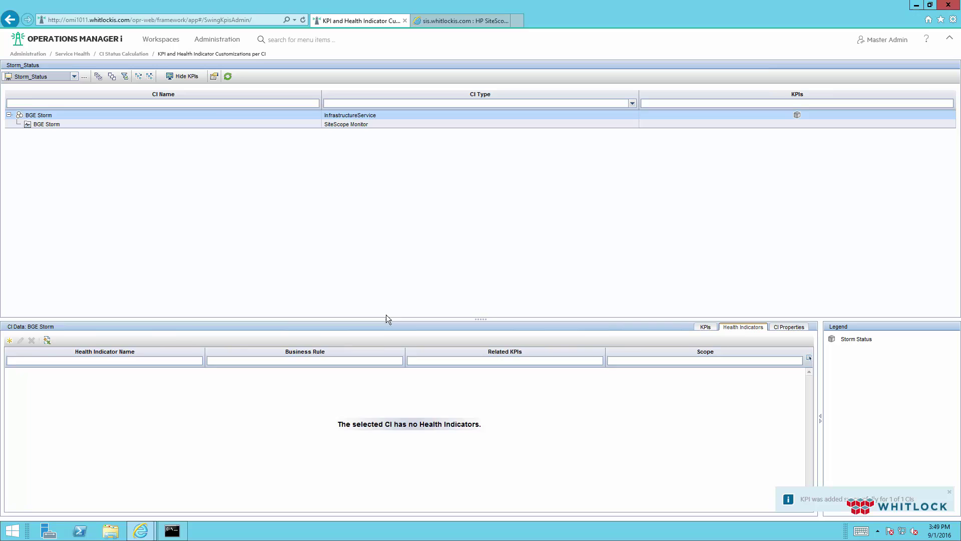
pyautogui.click(9, 341)
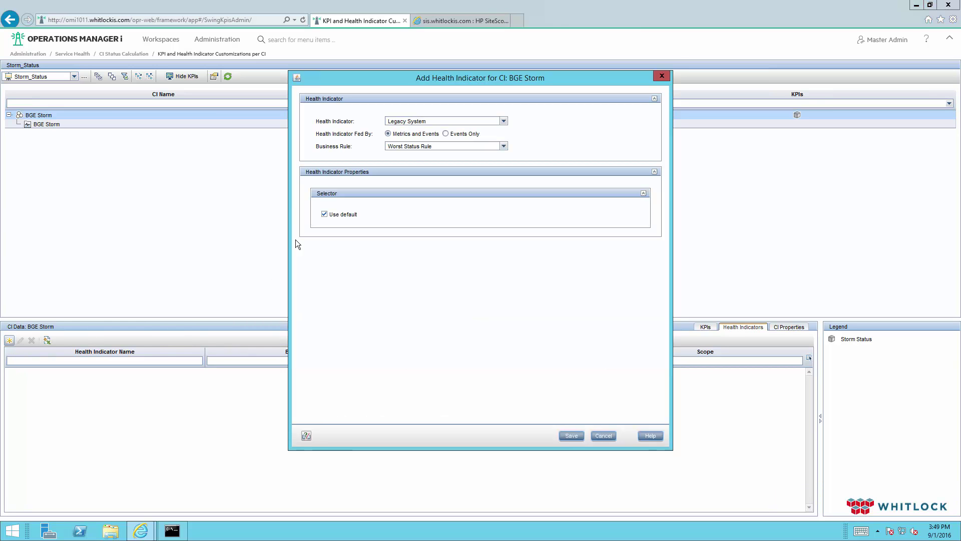
pyautogui.click(503, 121)
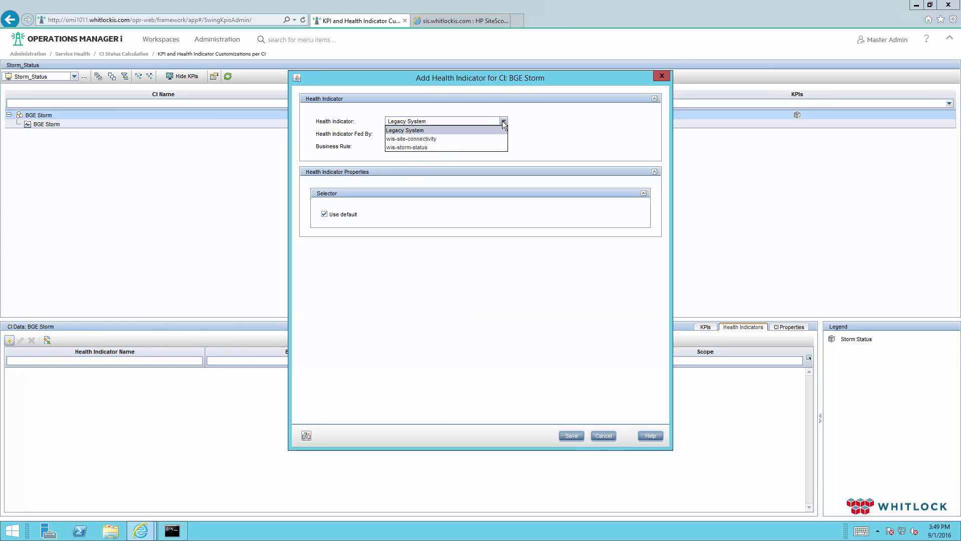
pyautogui.click(431, 154)
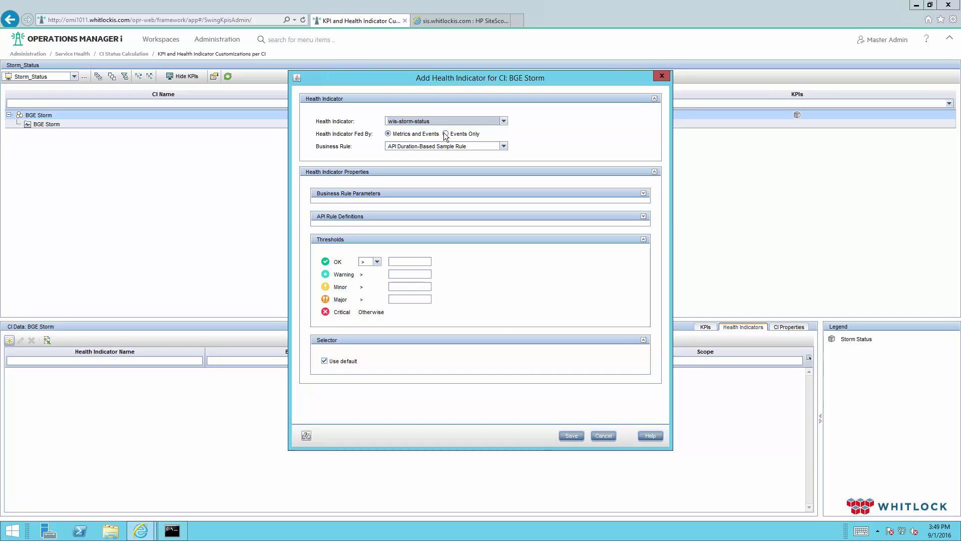
pyautogui.click(445, 134)
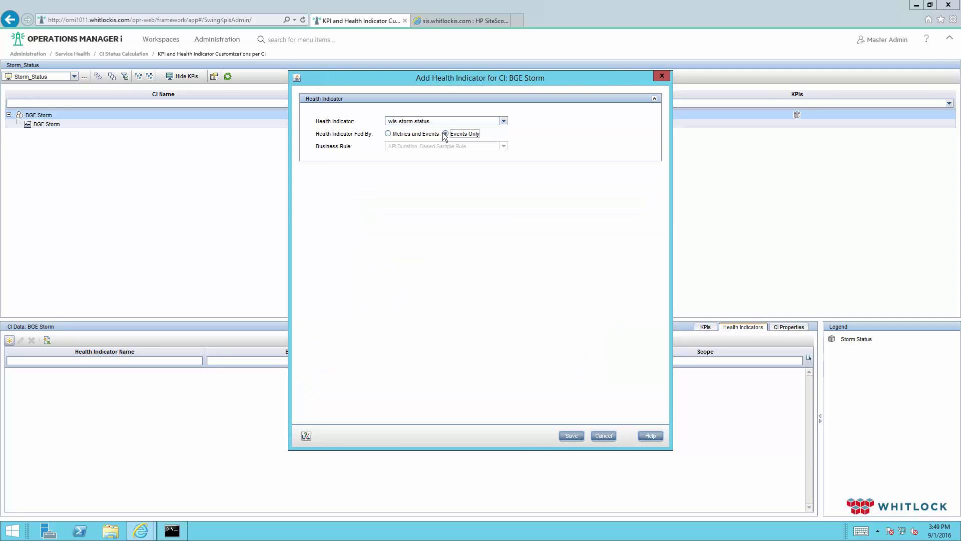
pyautogui.click(406, 135)
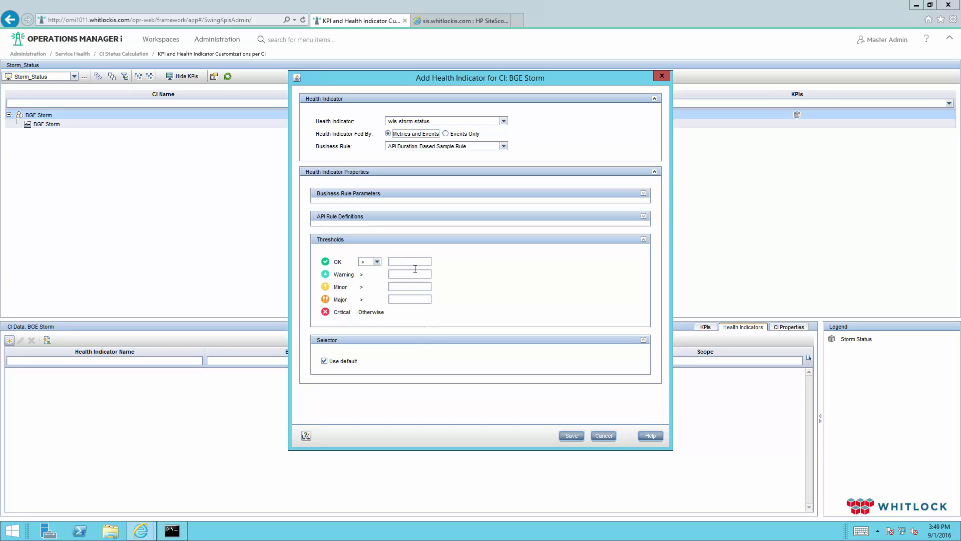
pyautogui.click(446, 133)
pyautogui.click(577, 437)
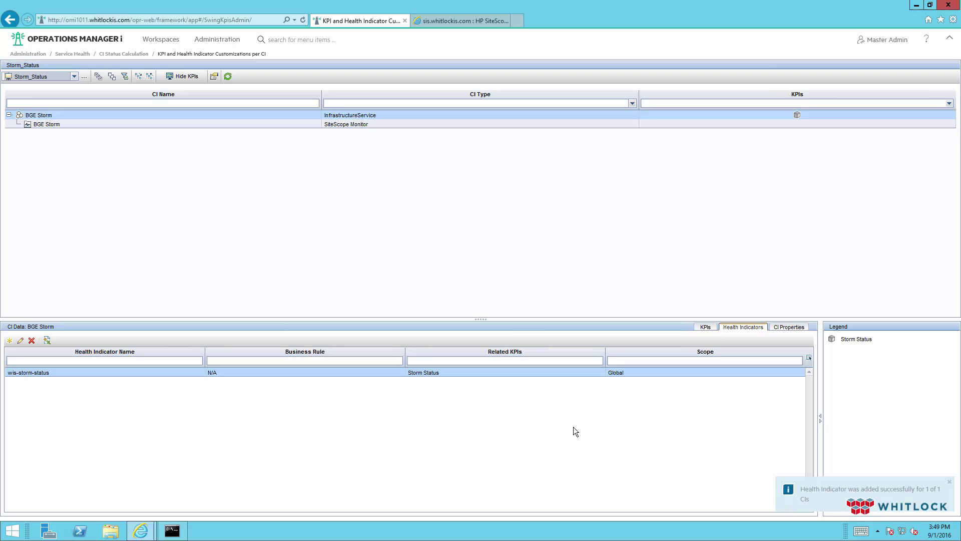
pyautogui.click(788, 329)
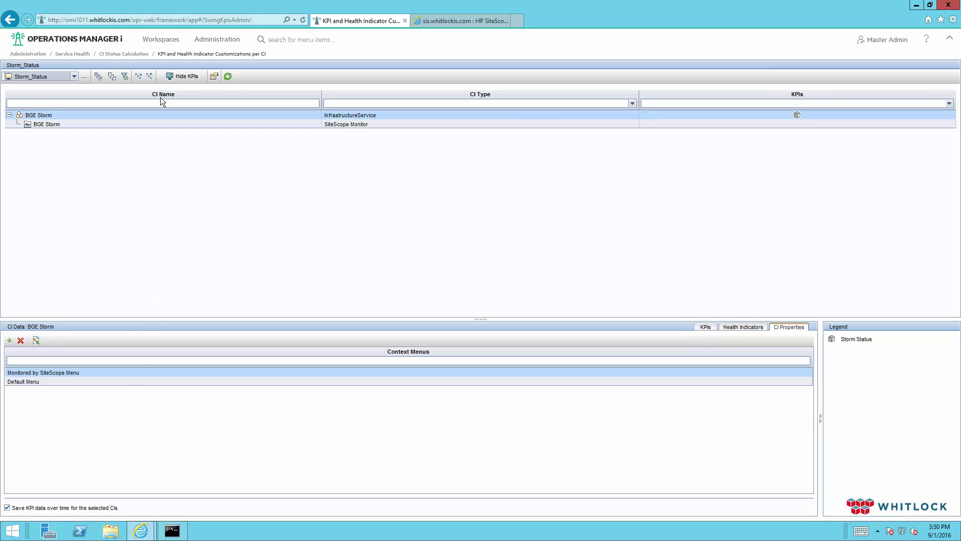
# Open the KPI Over Time dashboard and set its configuration item browser to the Storm_Status view.
pyautogui.click(172, 47)
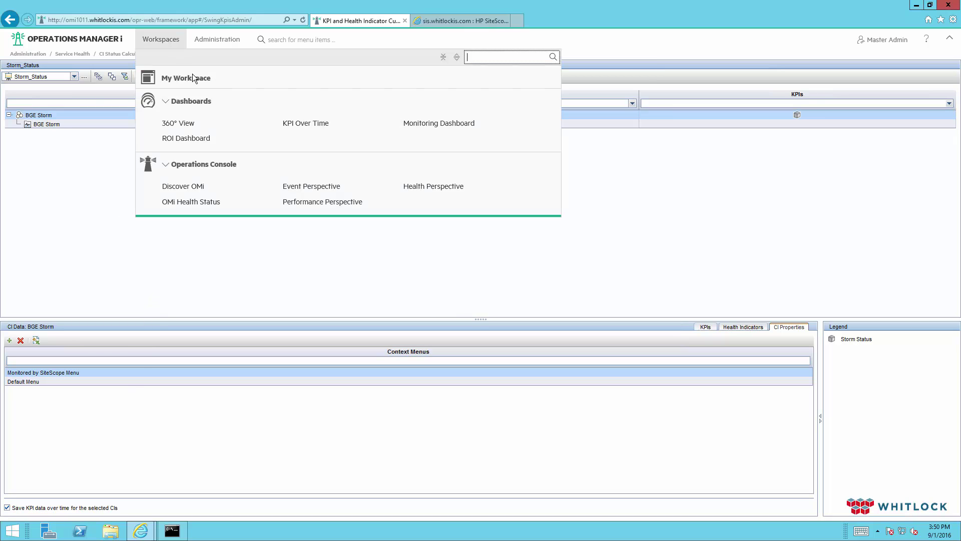
pyautogui.click(295, 129)
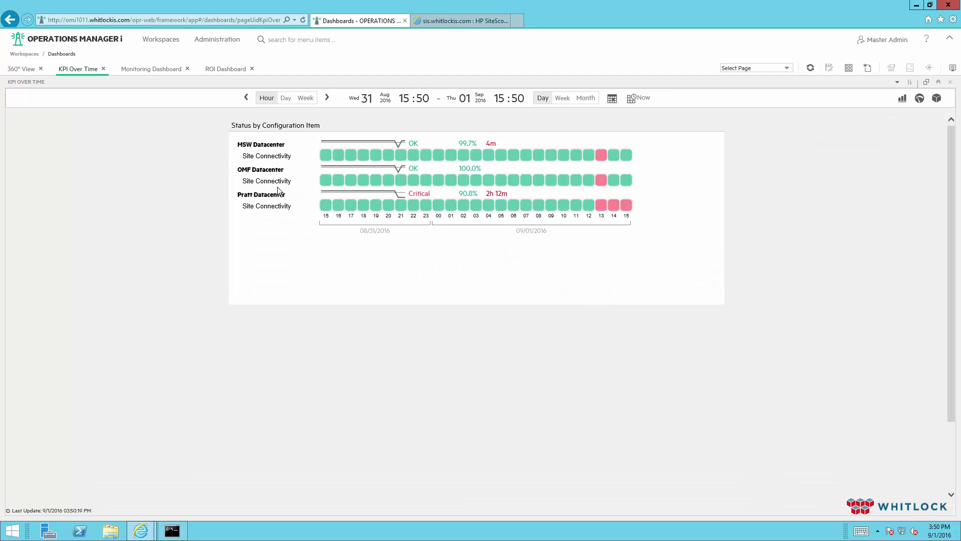
pyautogui.click(943, 103)
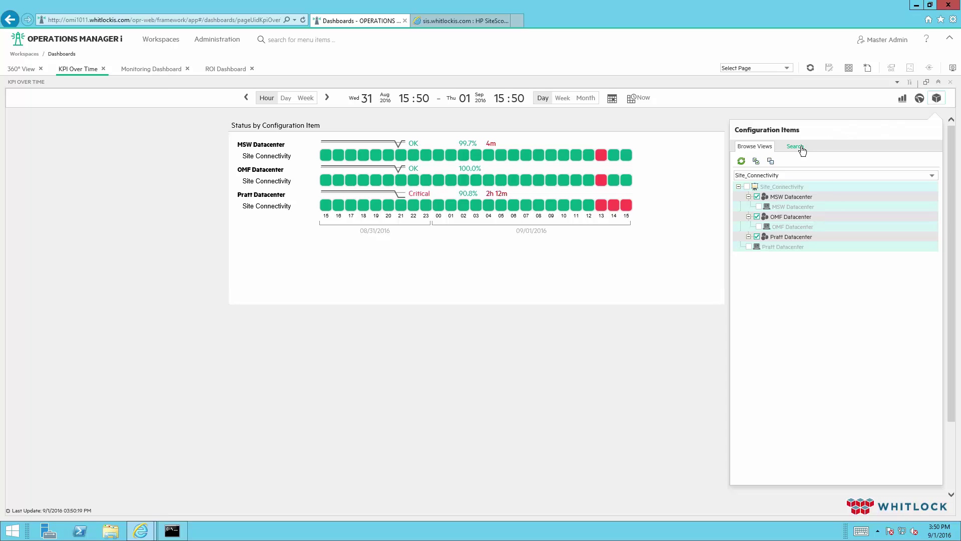
pyautogui.click(934, 177)
pyautogui.scroll(-8, 844, 212)
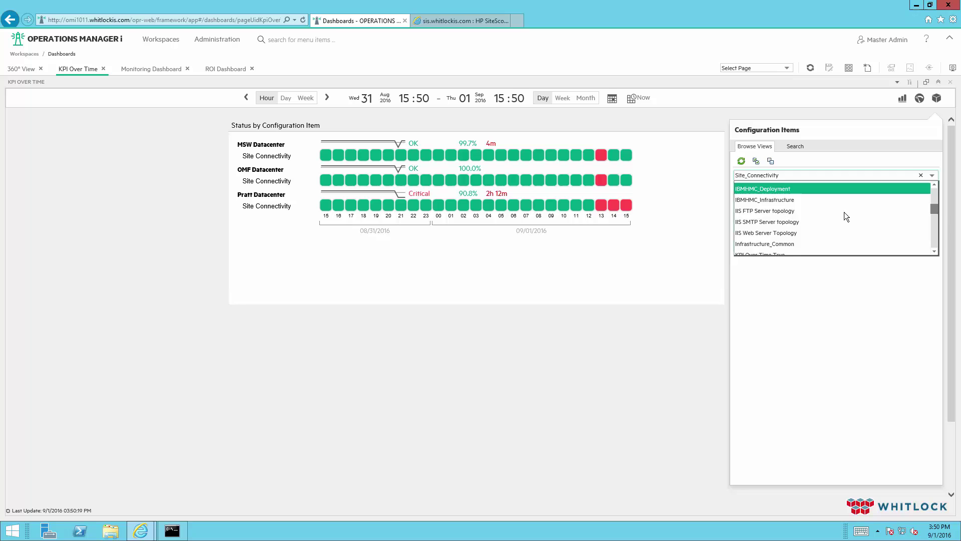
pyautogui.scroll(-10, 844, 212)
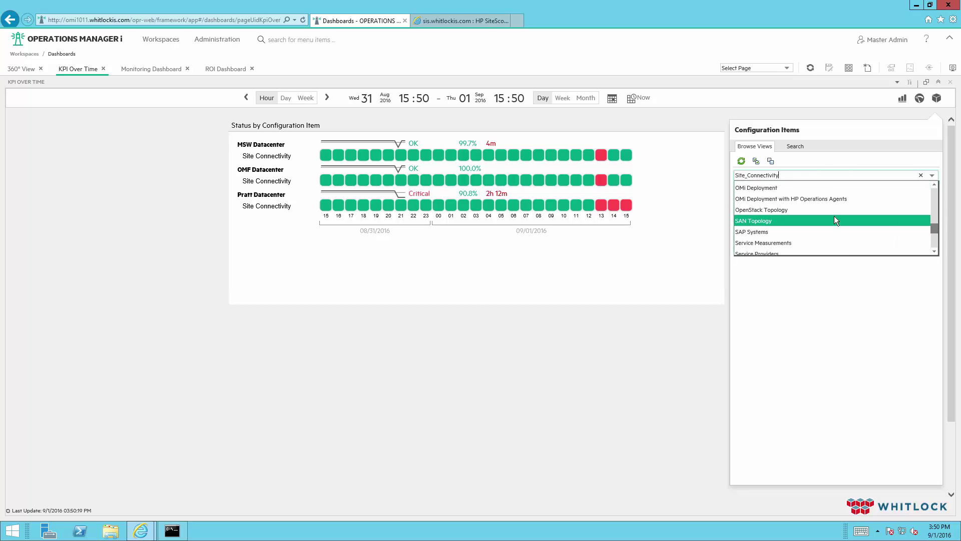
pyautogui.scroll(-3, 834, 216)
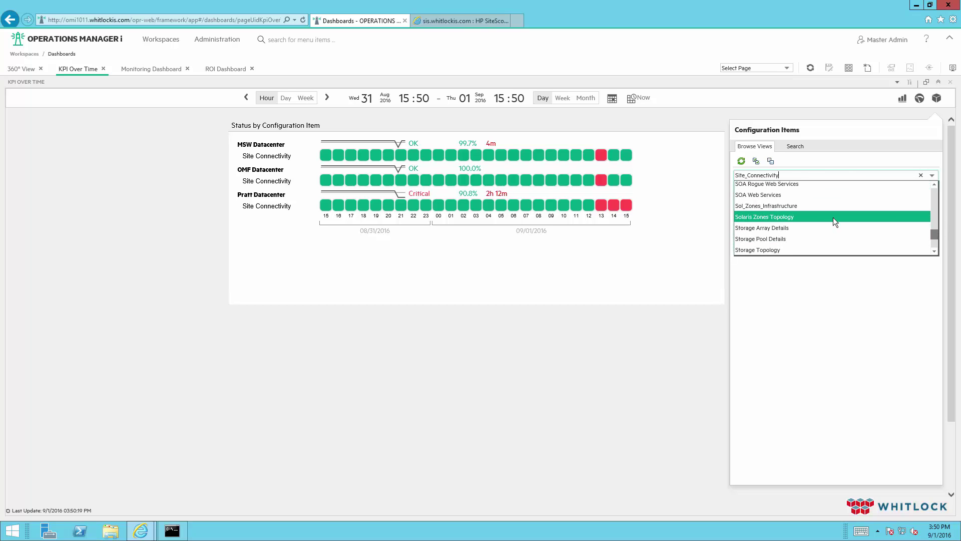
pyautogui.scroll(-2, 833, 217)
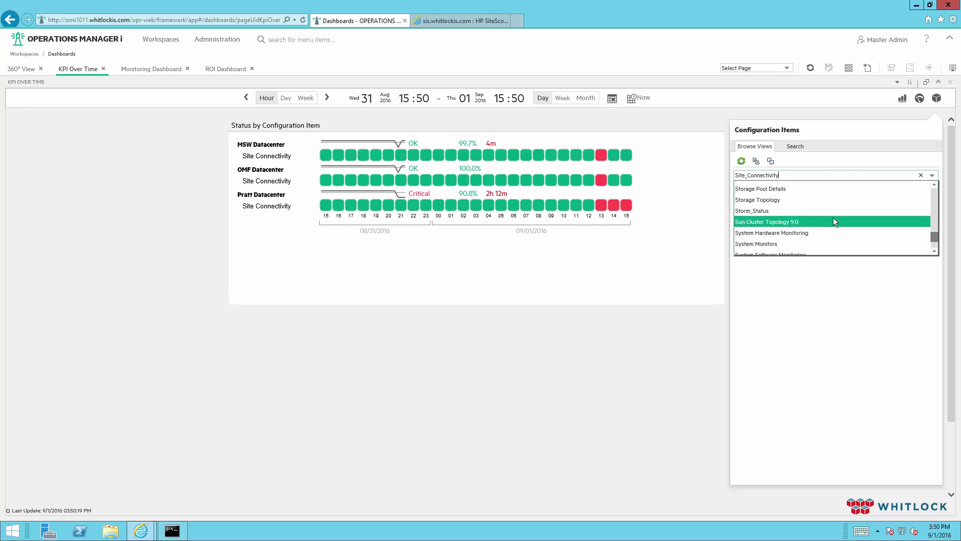
pyautogui.click(770, 211)
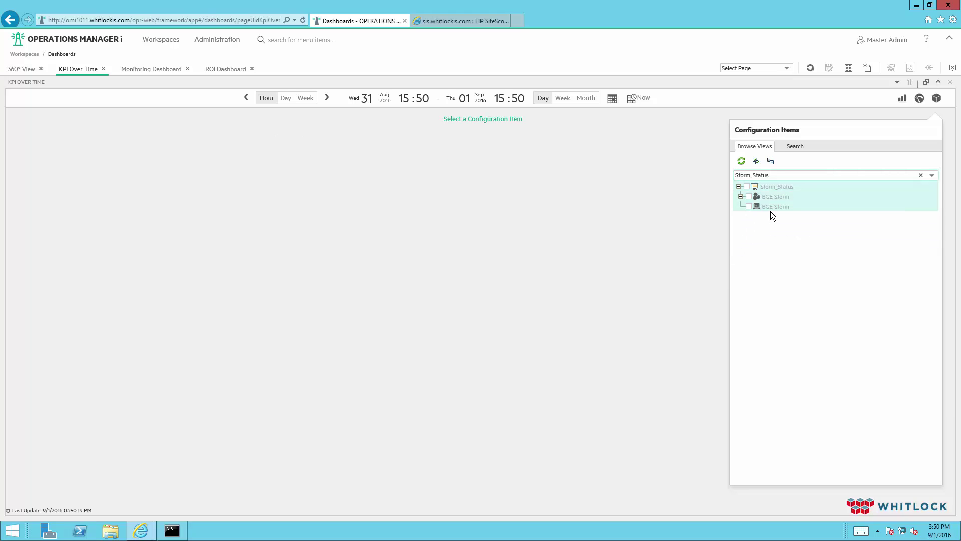
pyautogui.click(756, 162)
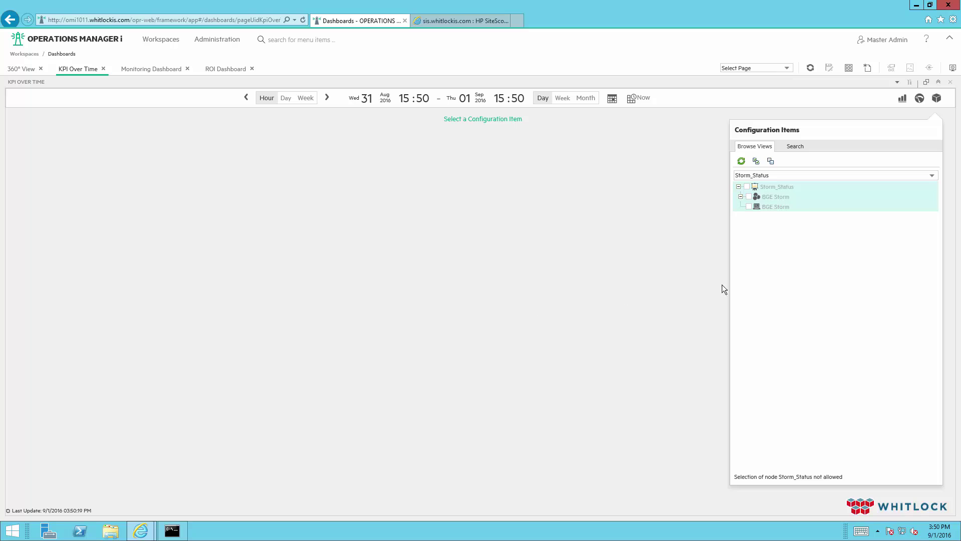
pyautogui.click(937, 104)
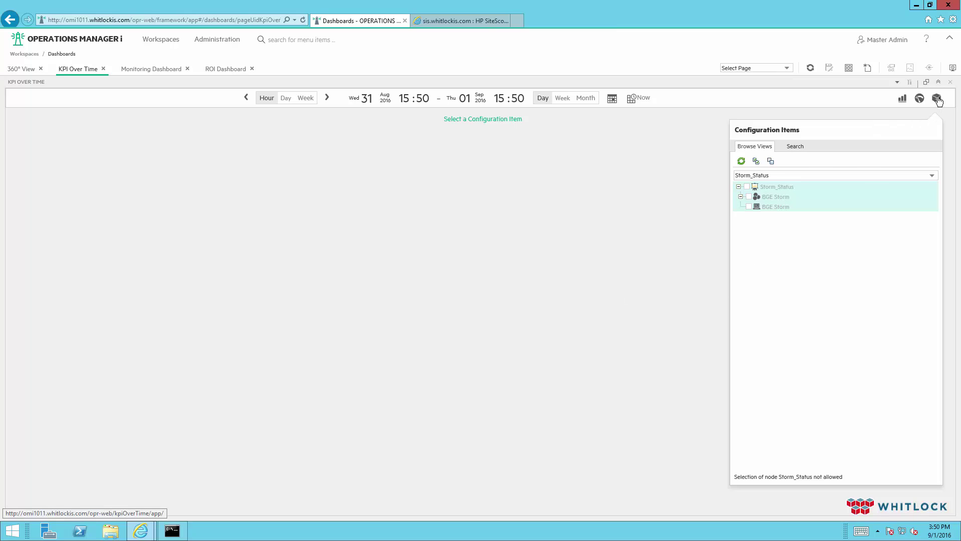
# Change BGE Storm's '% packets good' error threshold to '!= 0' in SiteScope and verify and save it.
pyautogui.click(442, 21)
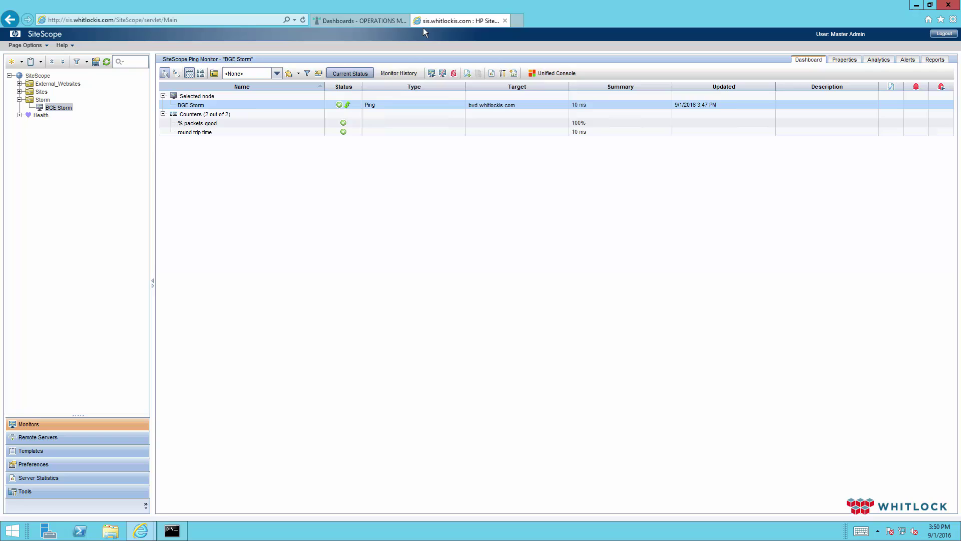
pyautogui.click(853, 61)
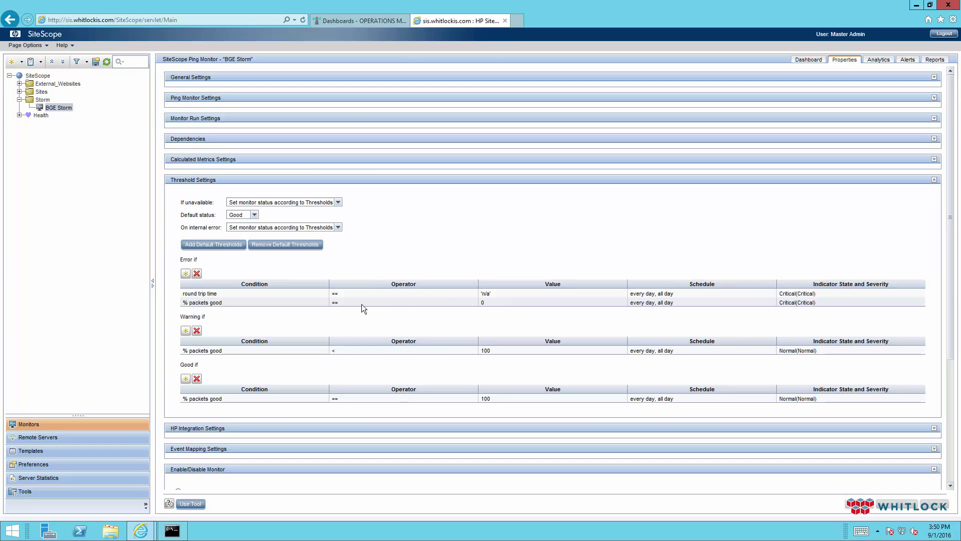
pyautogui.click(362, 304)
pyautogui.click(346, 311)
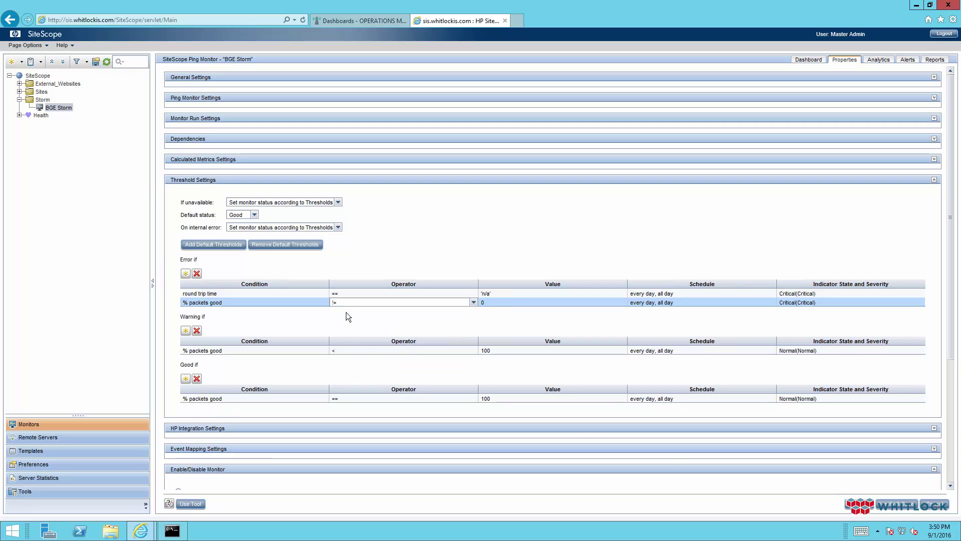
pyautogui.click(893, 506)
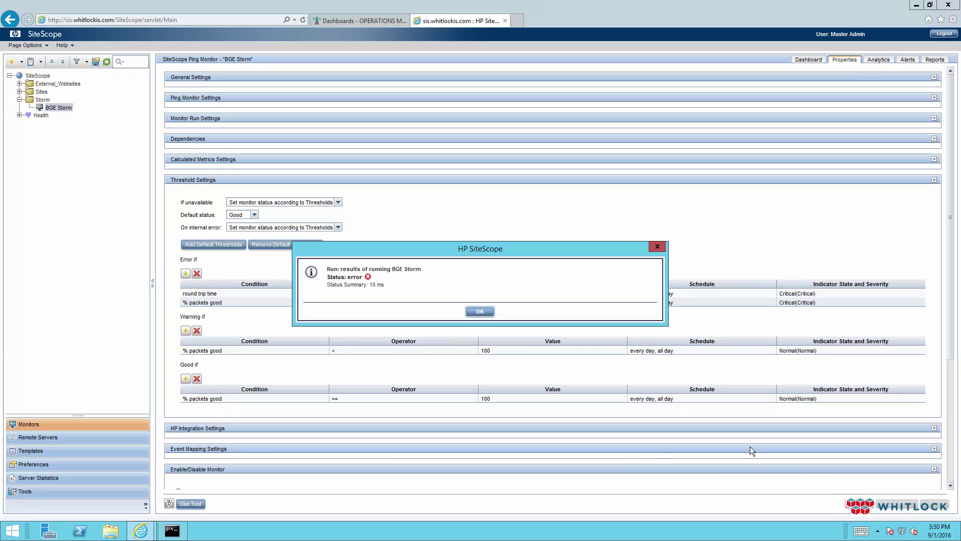
pyautogui.click(479, 305)
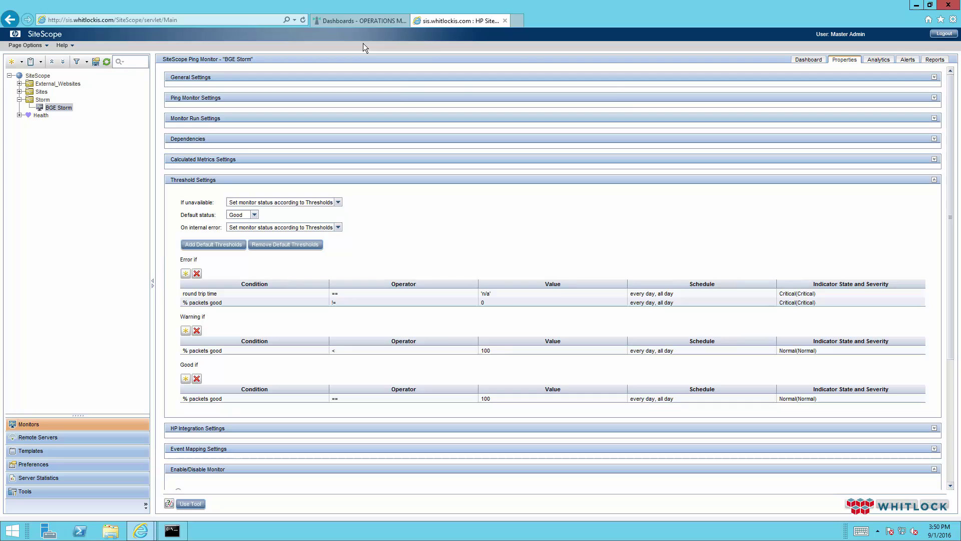
pyautogui.click(365, 22)
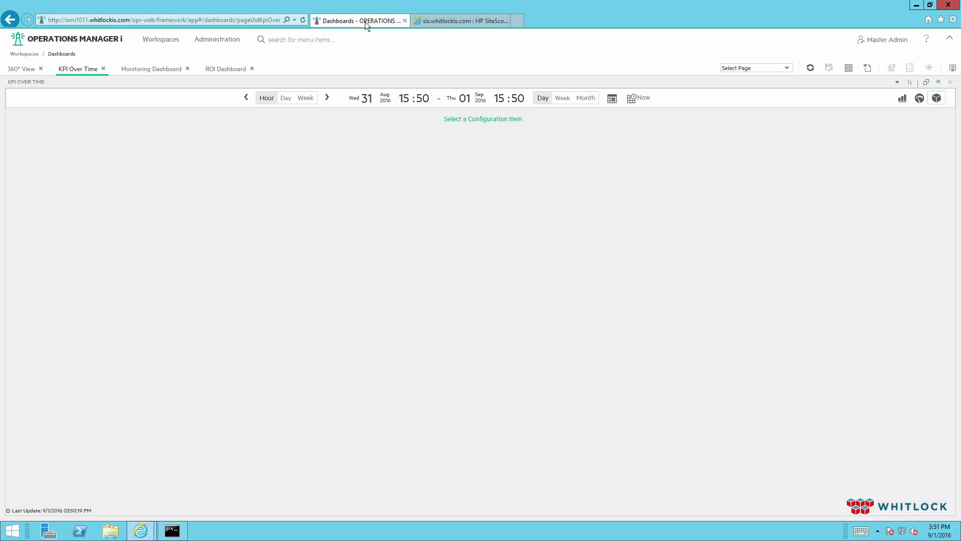
# Show the Storm_Status view in Event Perspective and inspect the Critical BGE Storm event.
pyautogui.click(173, 40)
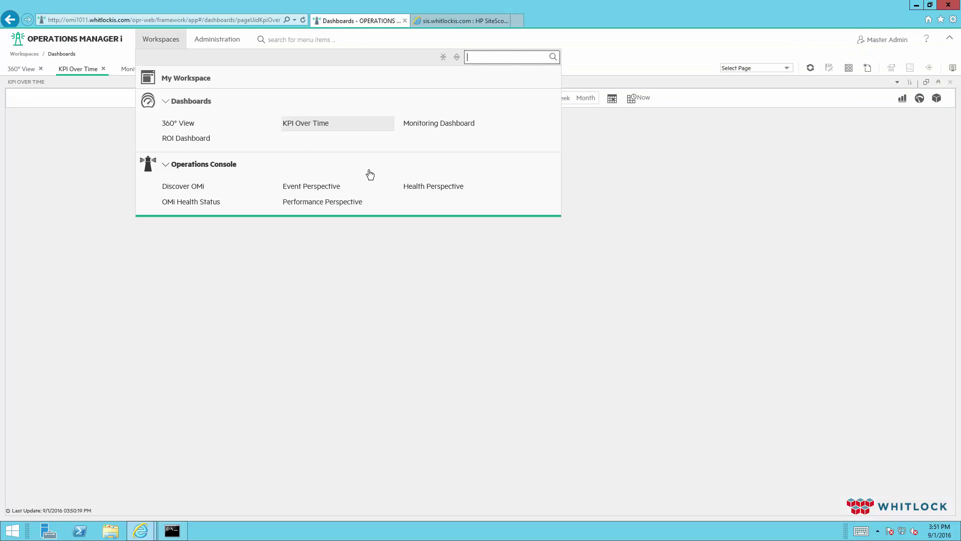
pyautogui.click(296, 188)
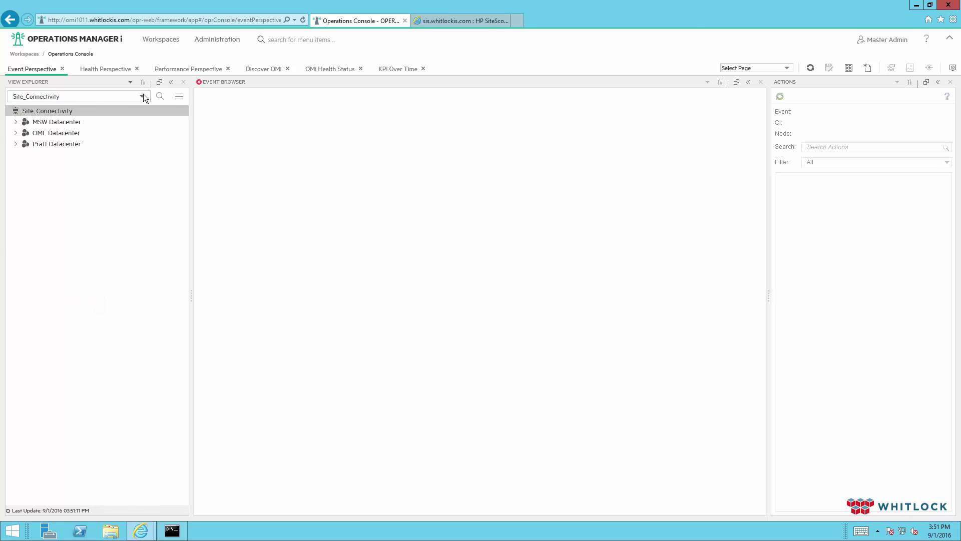
pyautogui.click(143, 94)
pyautogui.scroll(-10, 96, 136)
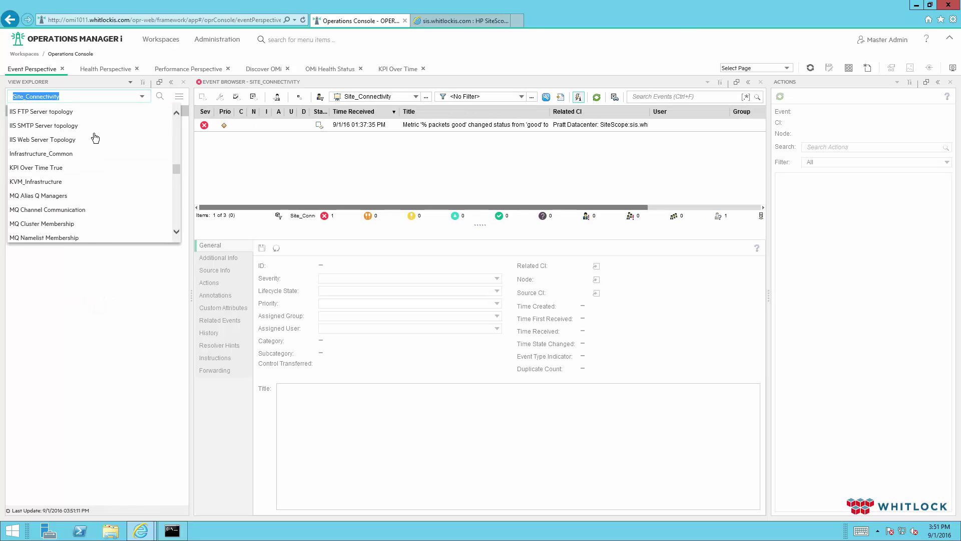
pyautogui.scroll(-5, 95, 136)
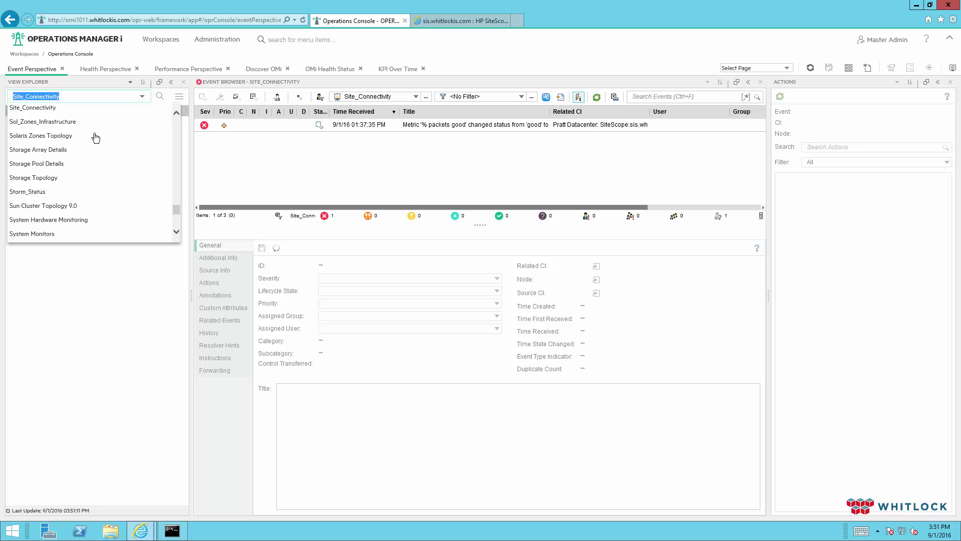
pyautogui.click(50, 195)
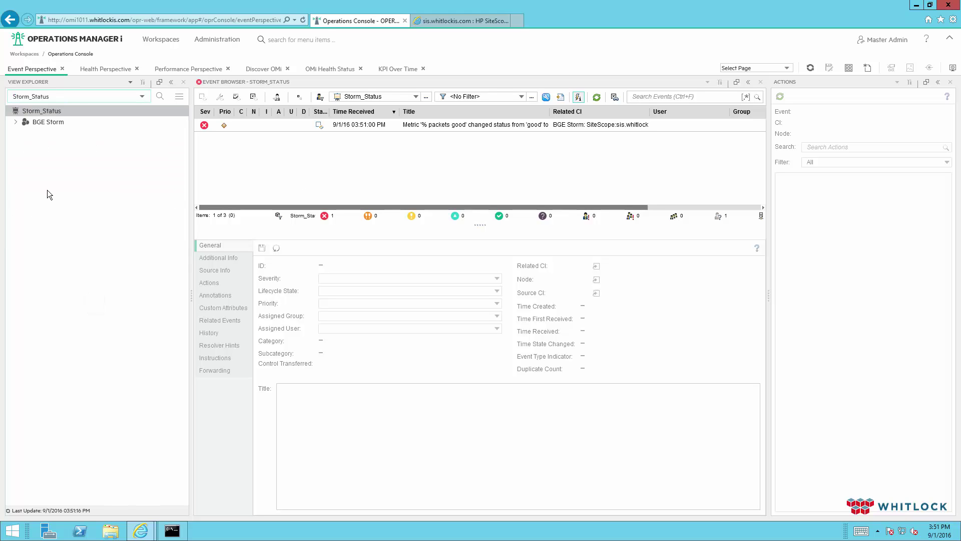
pyautogui.click(564, 127)
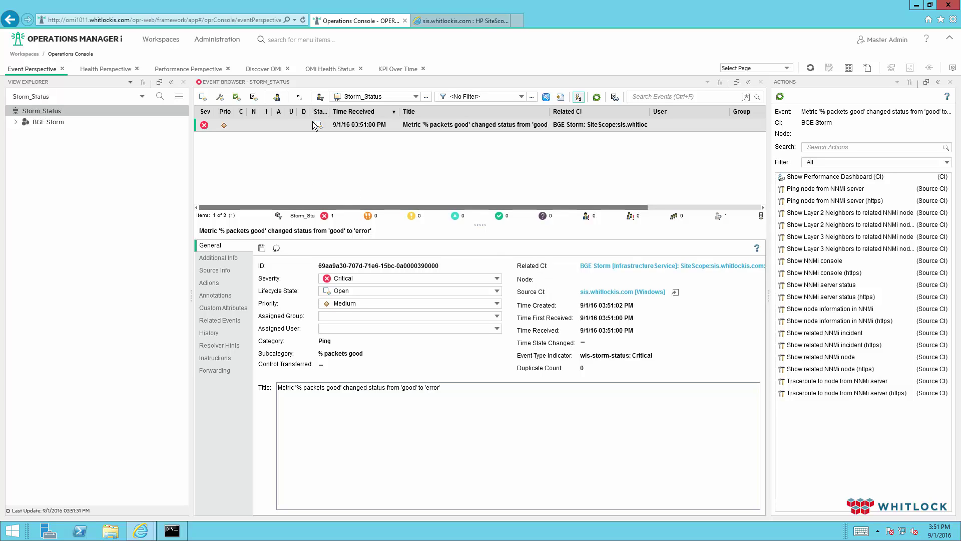
pyautogui.click(395, 70)
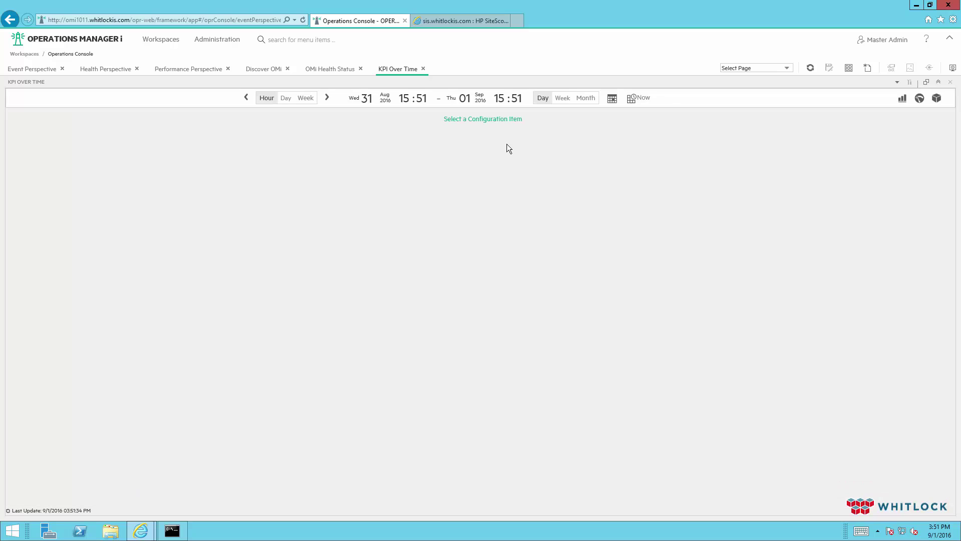
# Chart BGE Storm in KPI Over Time with the Site Connectivity KPI deselected.
pyautogui.click(507, 121)
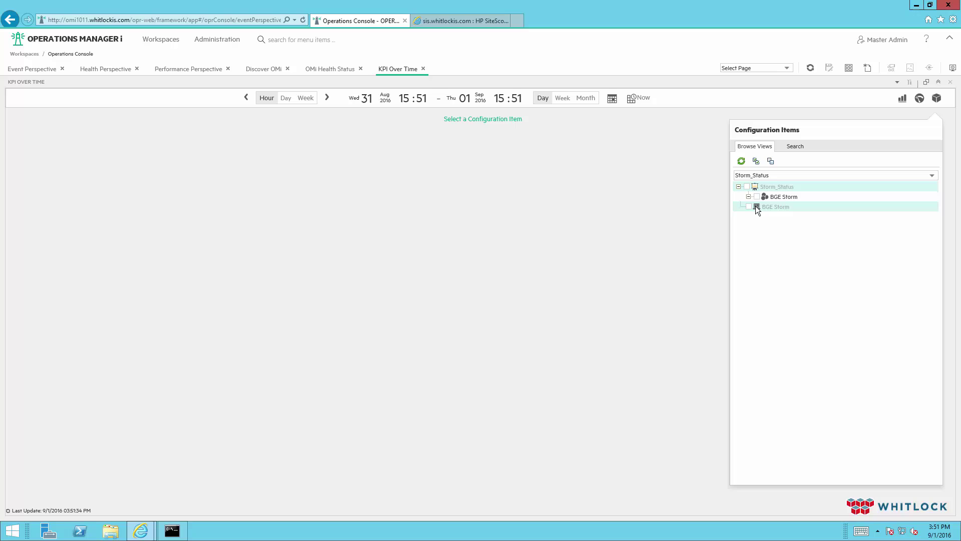
pyautogui.click(756, 161)
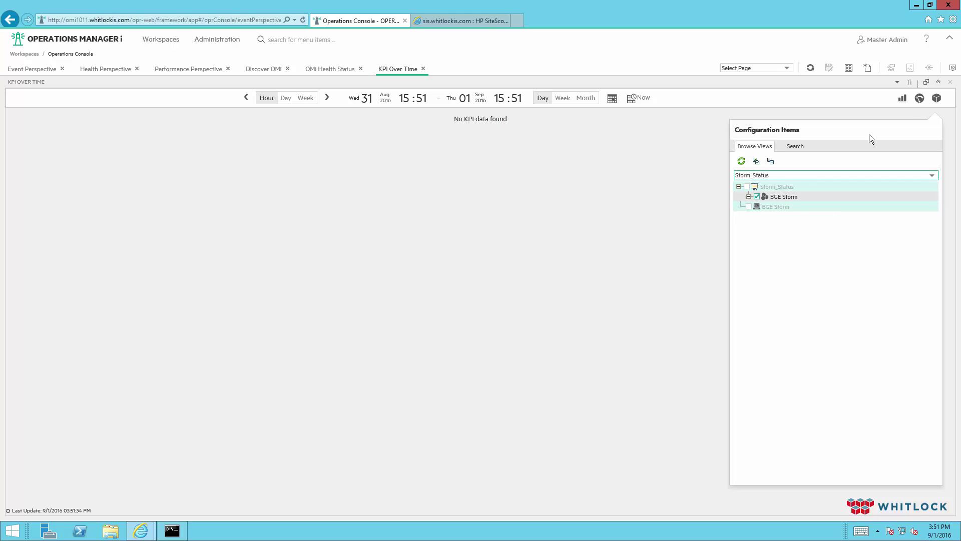
pyautogui.scroll(-5, 866, 186)
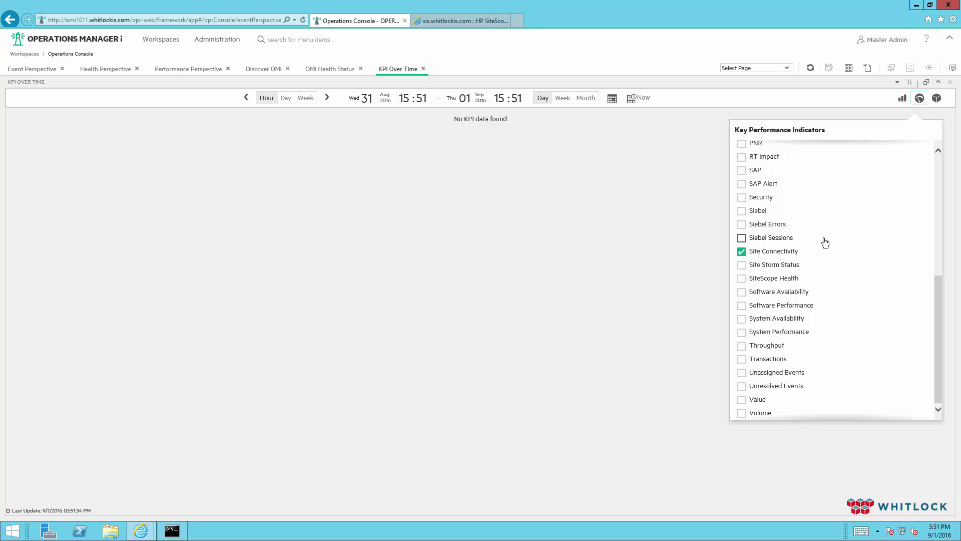
pyautogui.scroll(5, 819, 249)
pyautogui.scroll(-5, 806, 280)
pyautogui.click(742, 252)
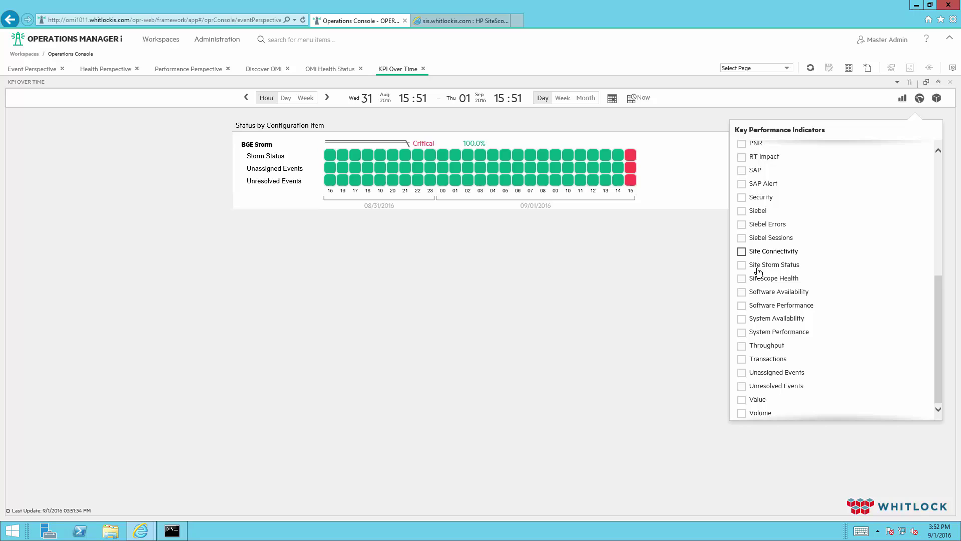
pyautogui.click(402, 233)
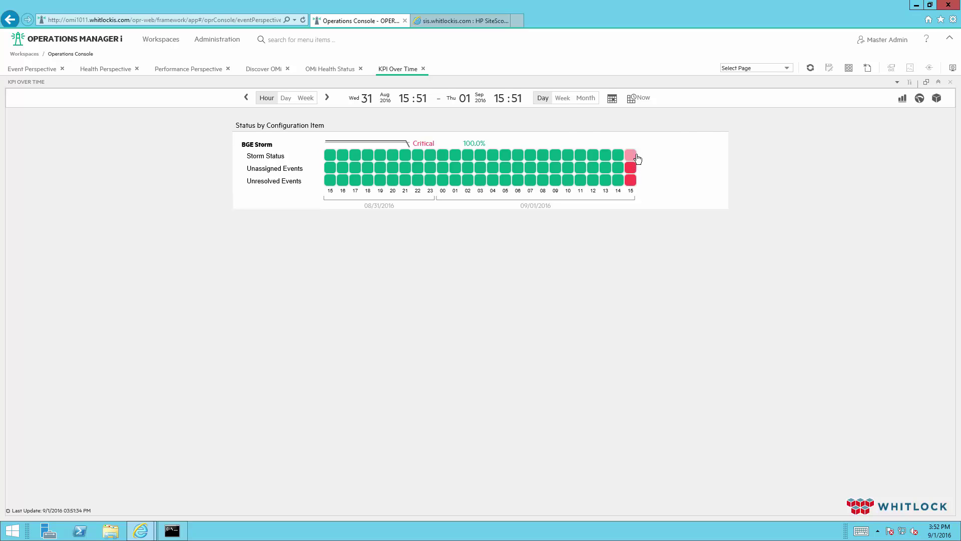
# Set BGE Storm's '% packets good' error operator back to '== 0' in SiteScope and save it.
pyautogui.click(446, 21)
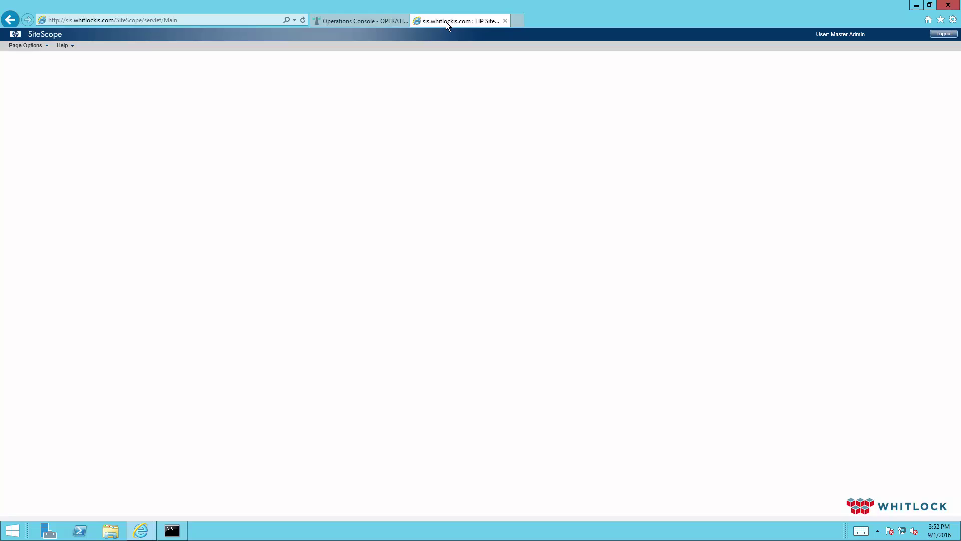
pyautogui.click(354, 302)
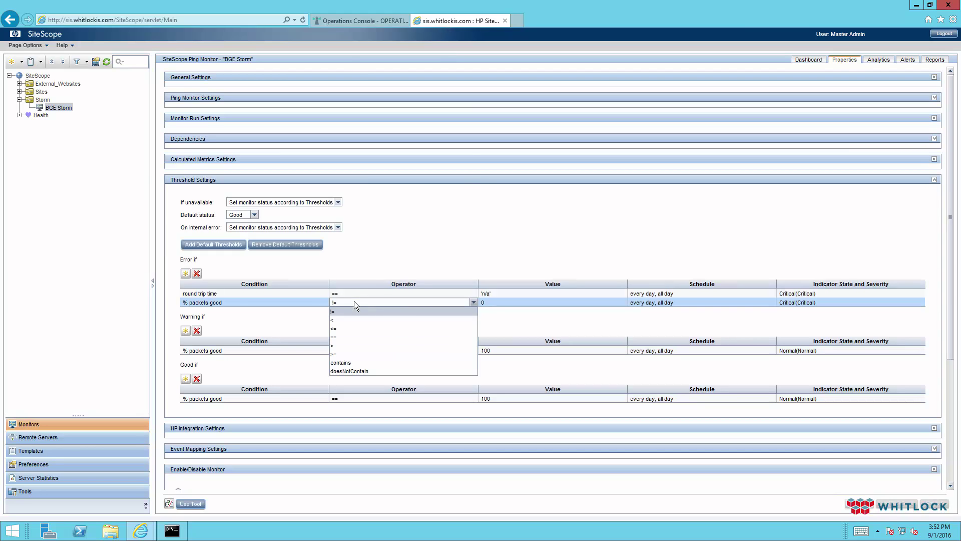
pyautogui.click(347, 335)
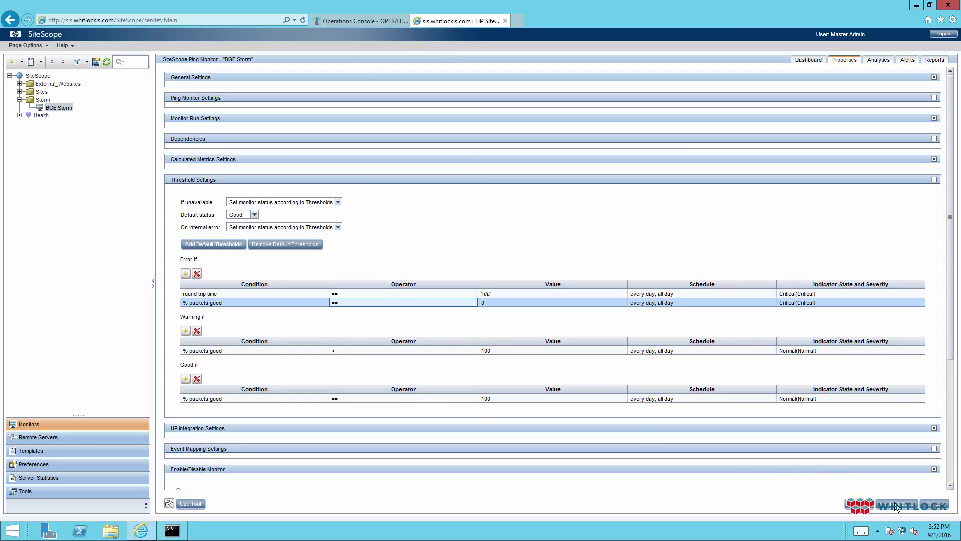
pyautogui.click(489, 313)
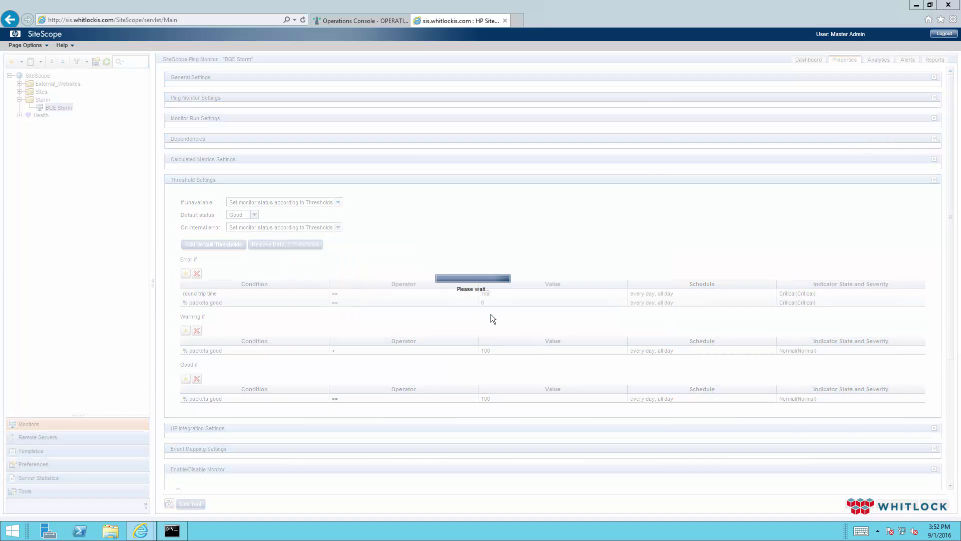
pyautogui.click(369, 22)
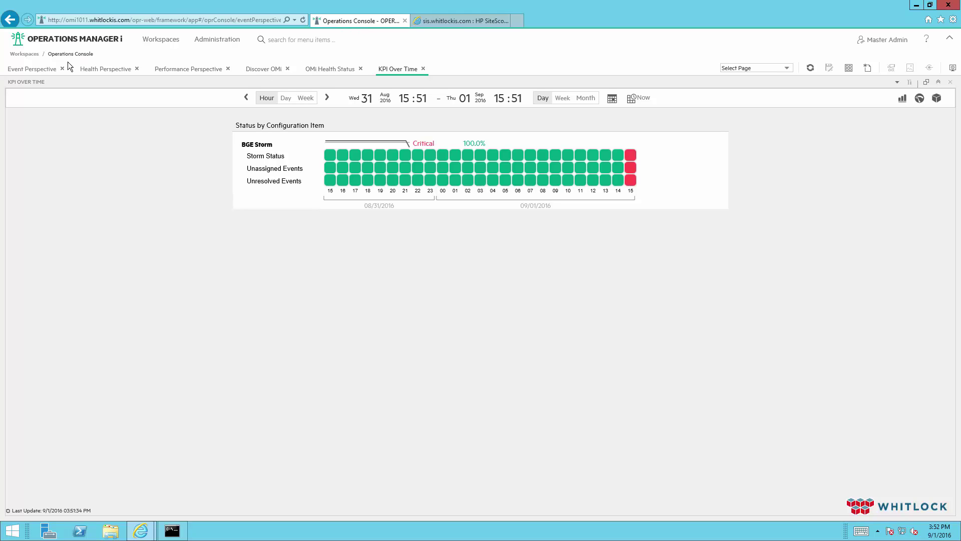
# Check the new Normal BGE Storm '% packets good' event, then refresh KPI Over Time to 15:52 showing OK at 99.9%.
pyautogui.click(36, 70)
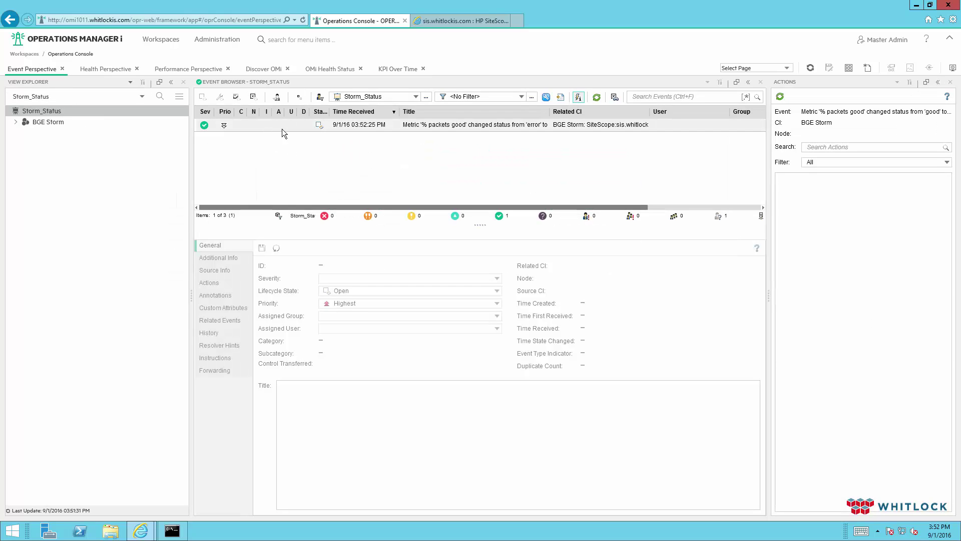
pyautogui.click(295, 125)
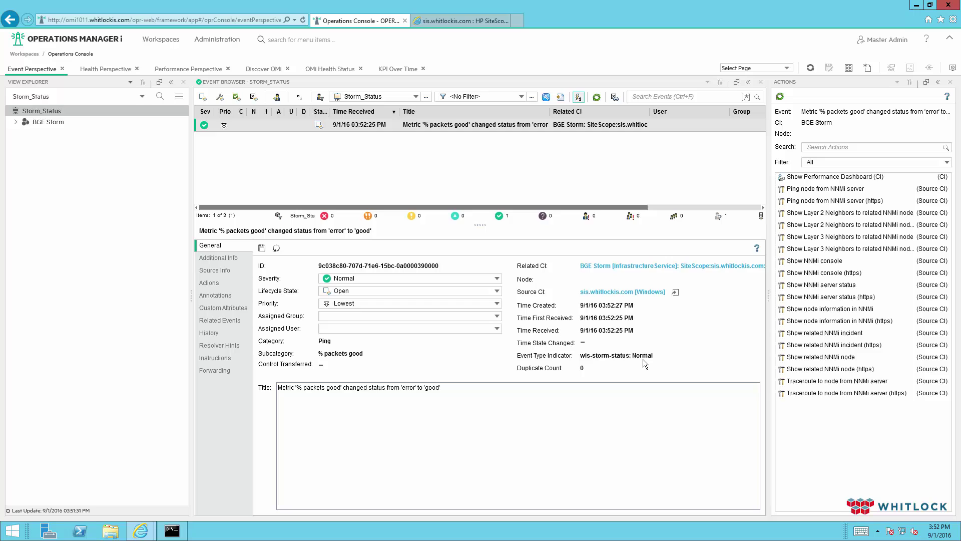
pyautogui.click(388, 70)
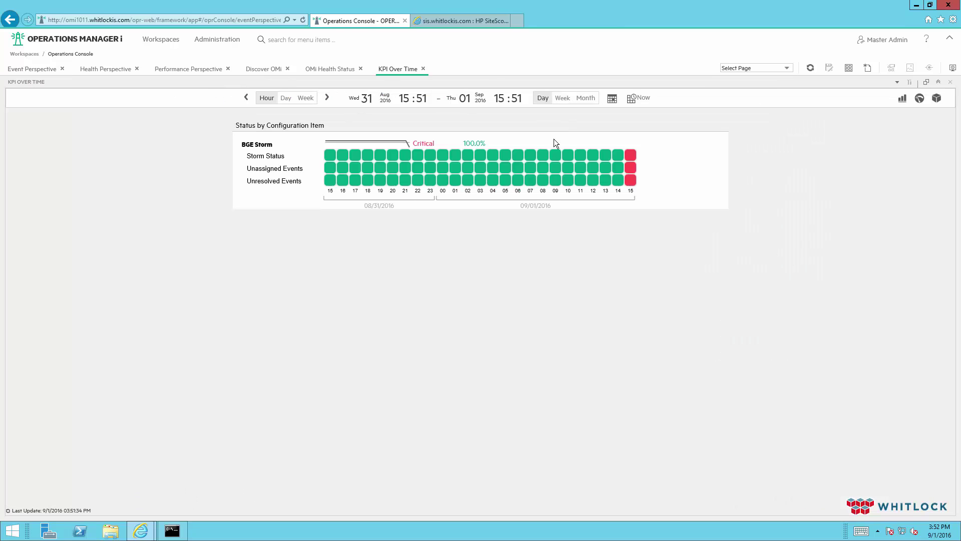
pyautogui.click(639, 100)
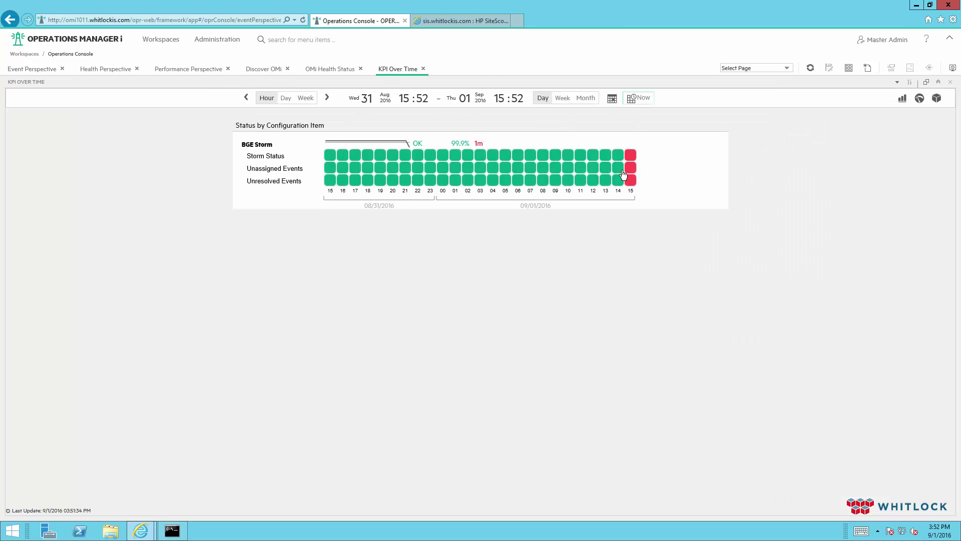